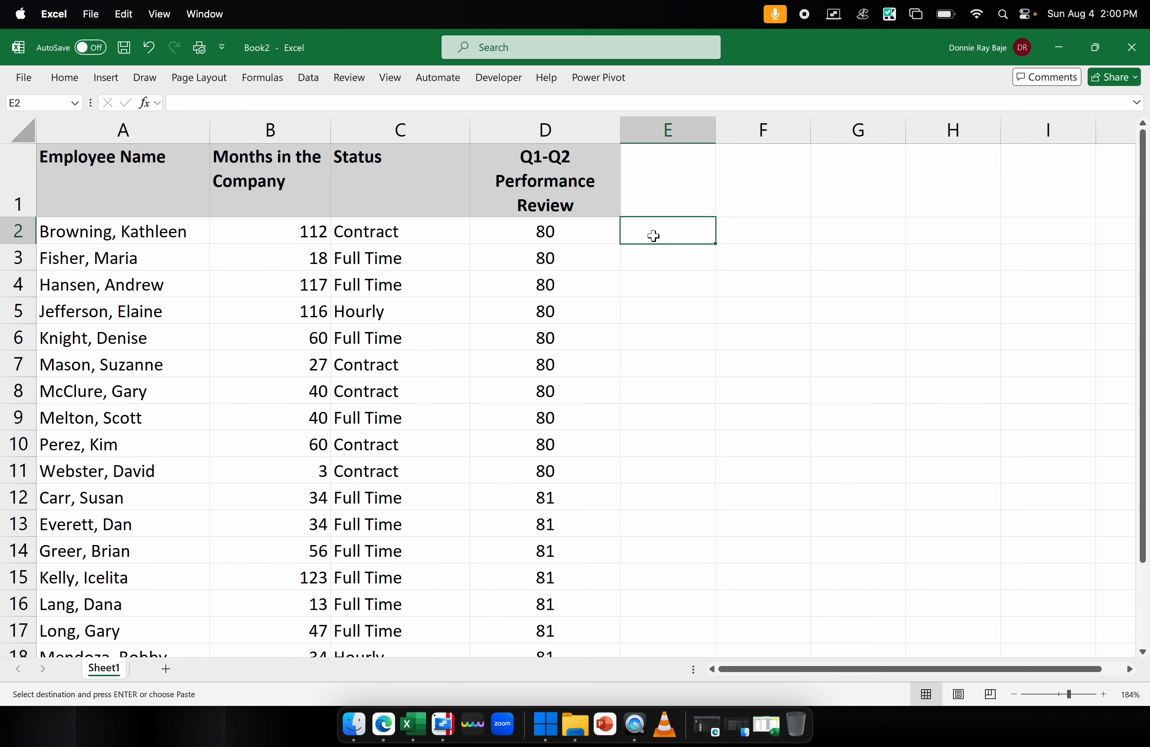
Narrow the Status and Months in the Company columns and zoom the sheet to 200%.
left_click_drag(467, 122, 455, 122)
left_click_drag(328, 129, 307, 129)
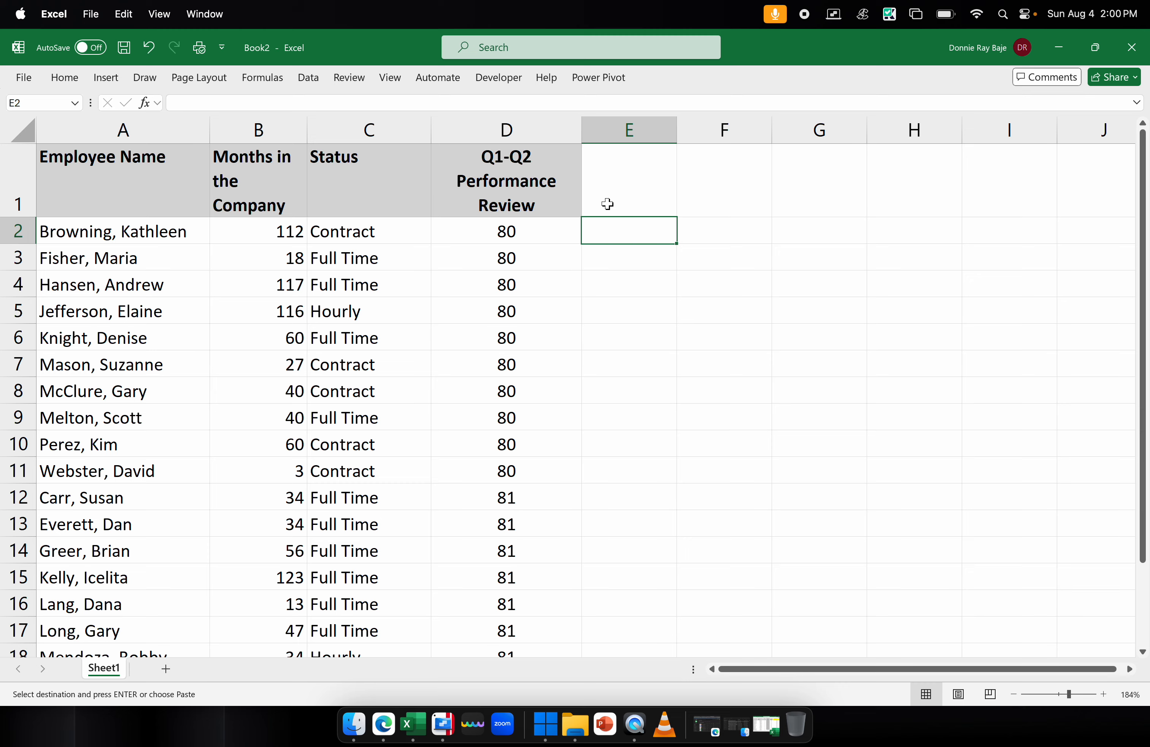
left_click(1103, 695)
left_click(1102, 695)
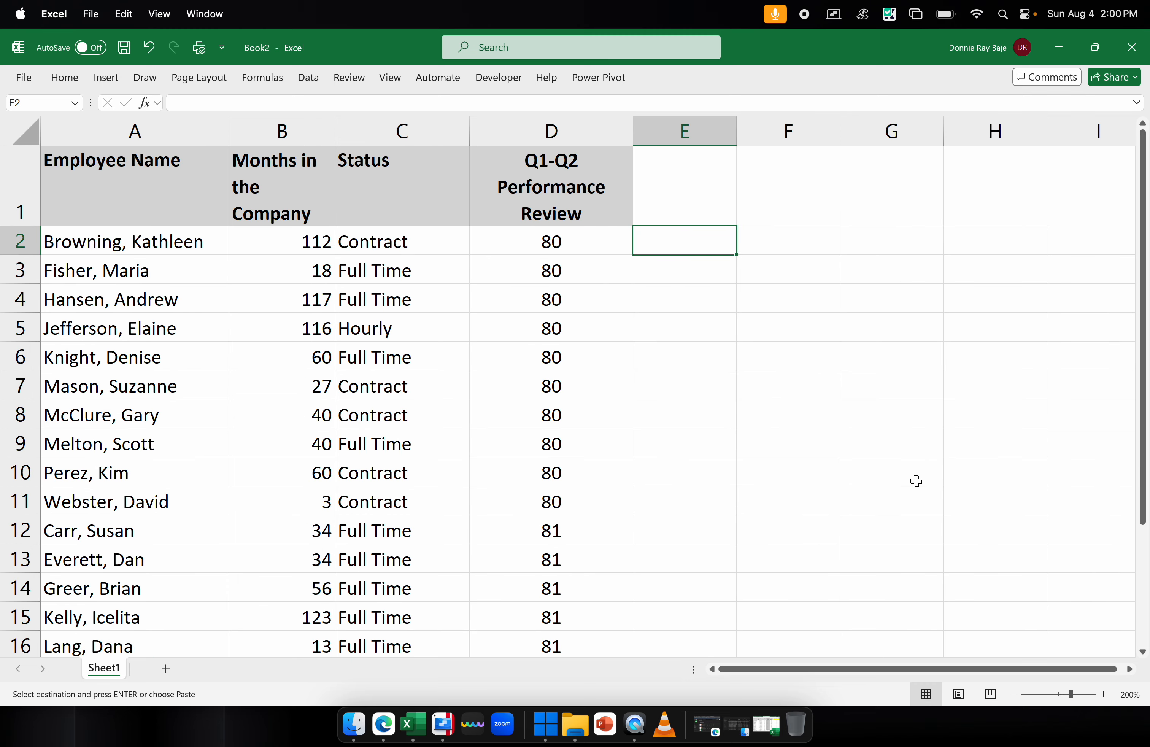
Insert a new blank column between Months in the Company and Status.
scroll(619, 531, "down", 5)
scroll(616, 563, "up", 5)
left_click(313, 243)
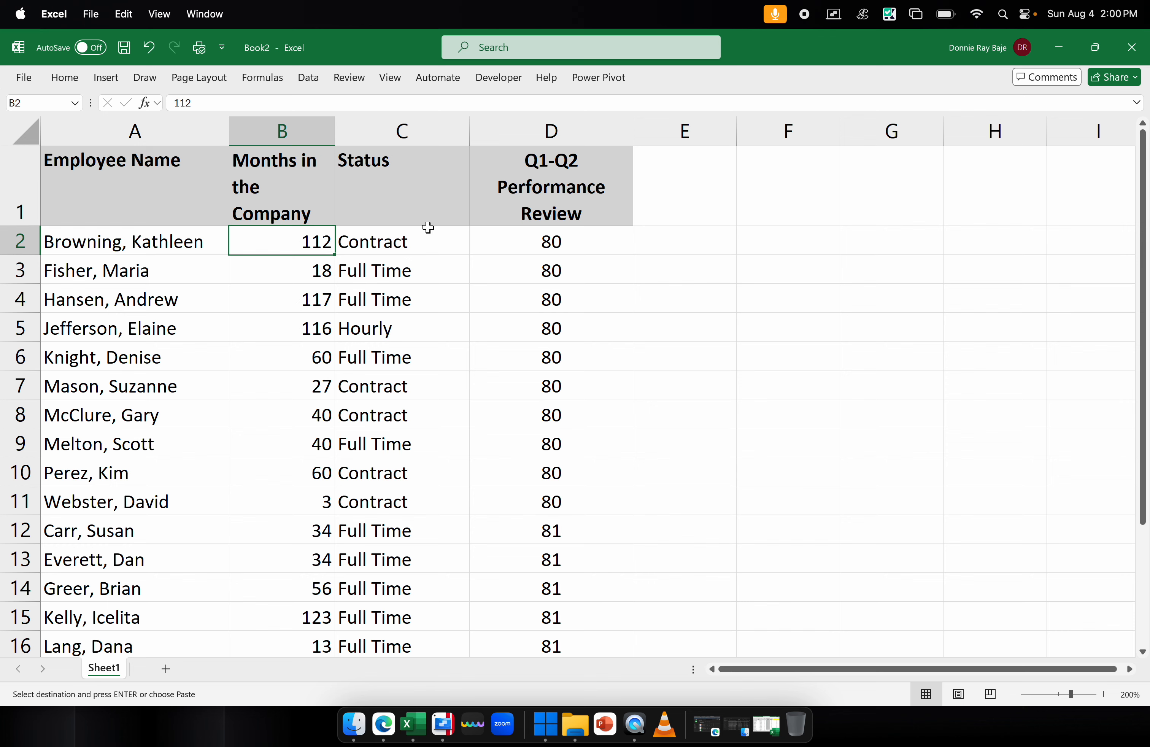
left_click(427, 132)
right_click(428, 133)
left_click(468, 290)
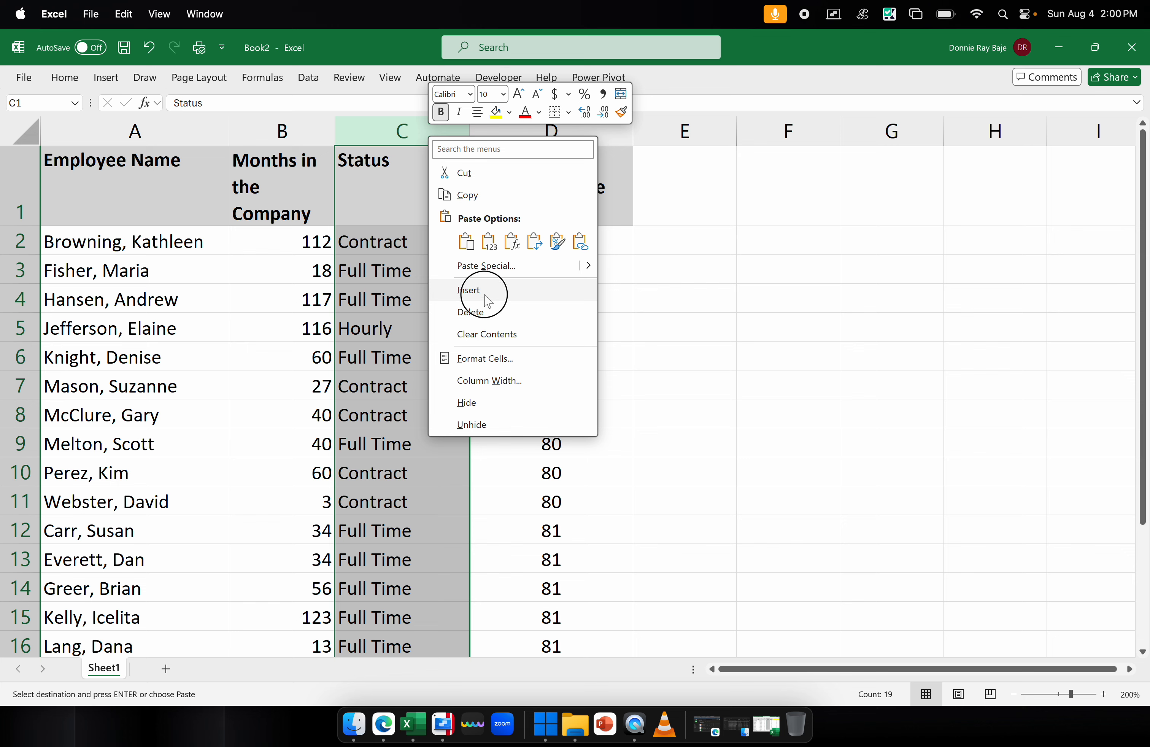
Enter the header Comment in cell C1 and widen column C slightly.
left_click(395, 196)
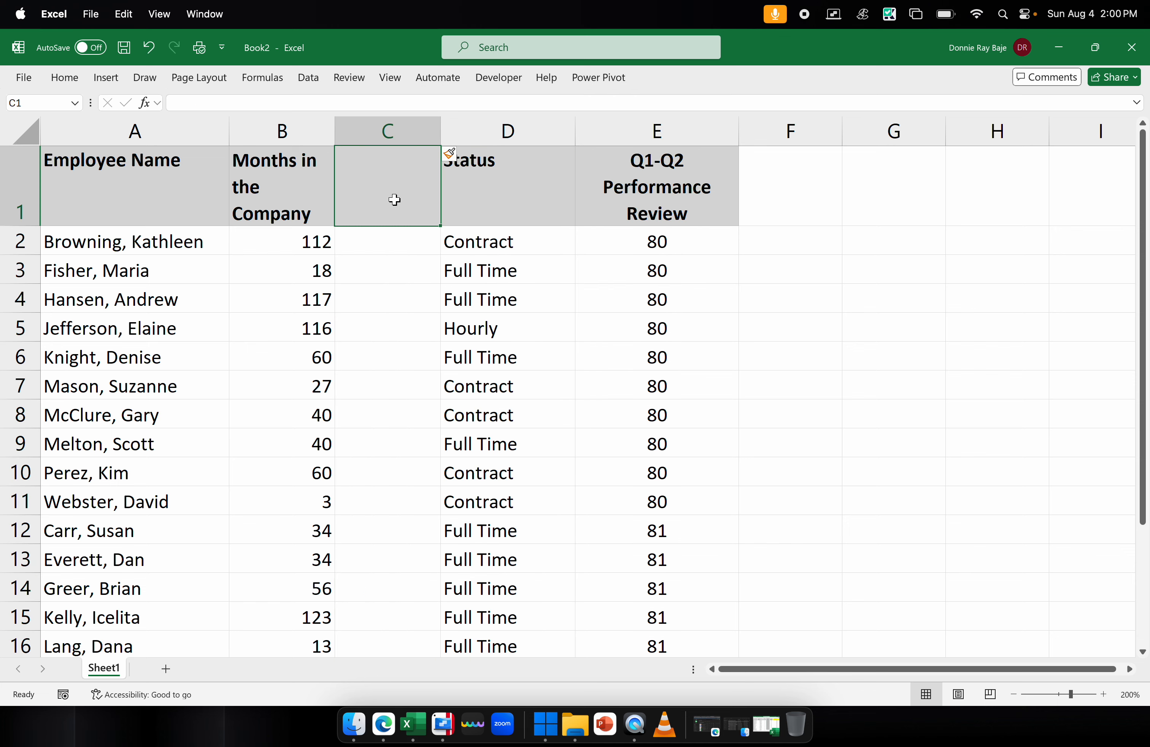
type("Comment")
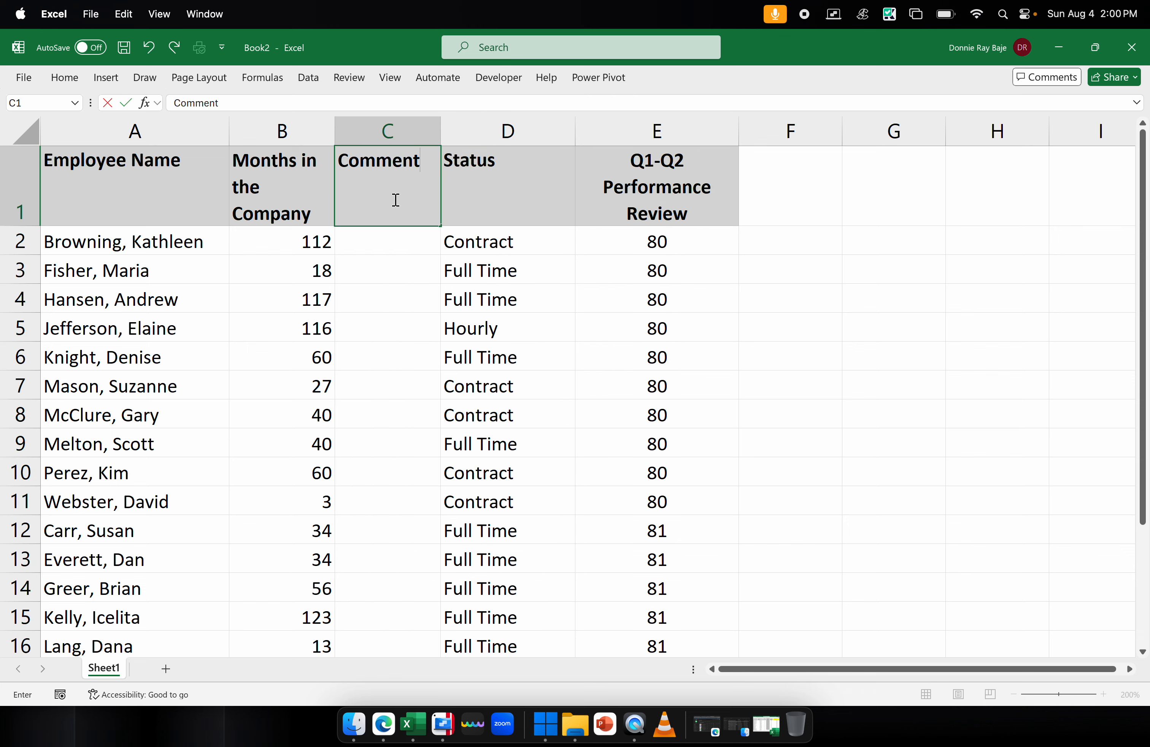
key("Return")
left_click_drag(440, 132, 455, 133)
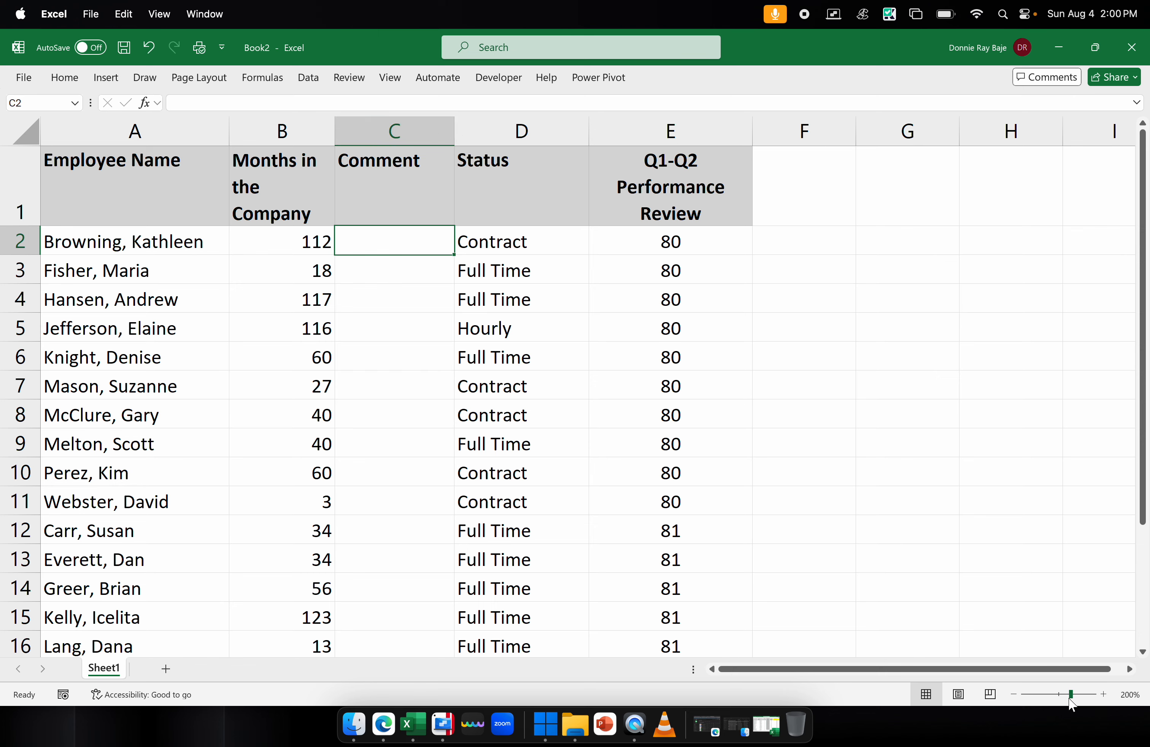
Start an IF formula in cell C2 with the logical test B2>100, ready for the value if true.
left_click_drag(1073, 694, 1074, 702)
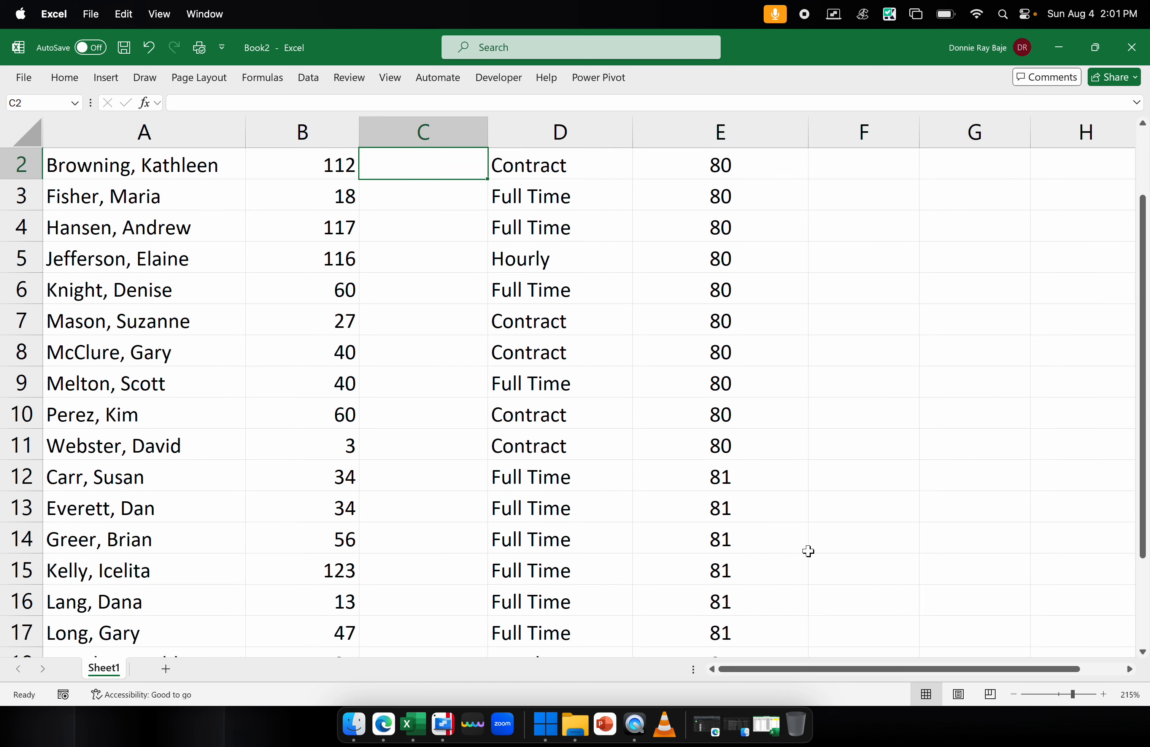
scroll(808, 551, "up", 1)
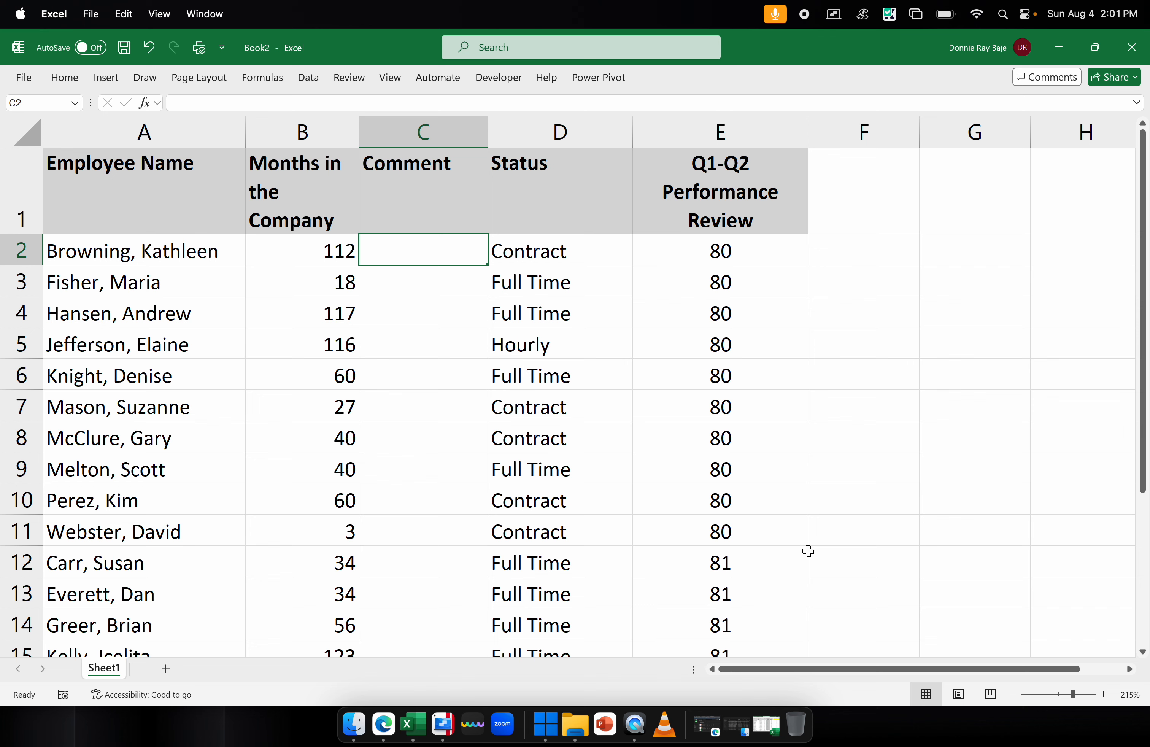
type("=")
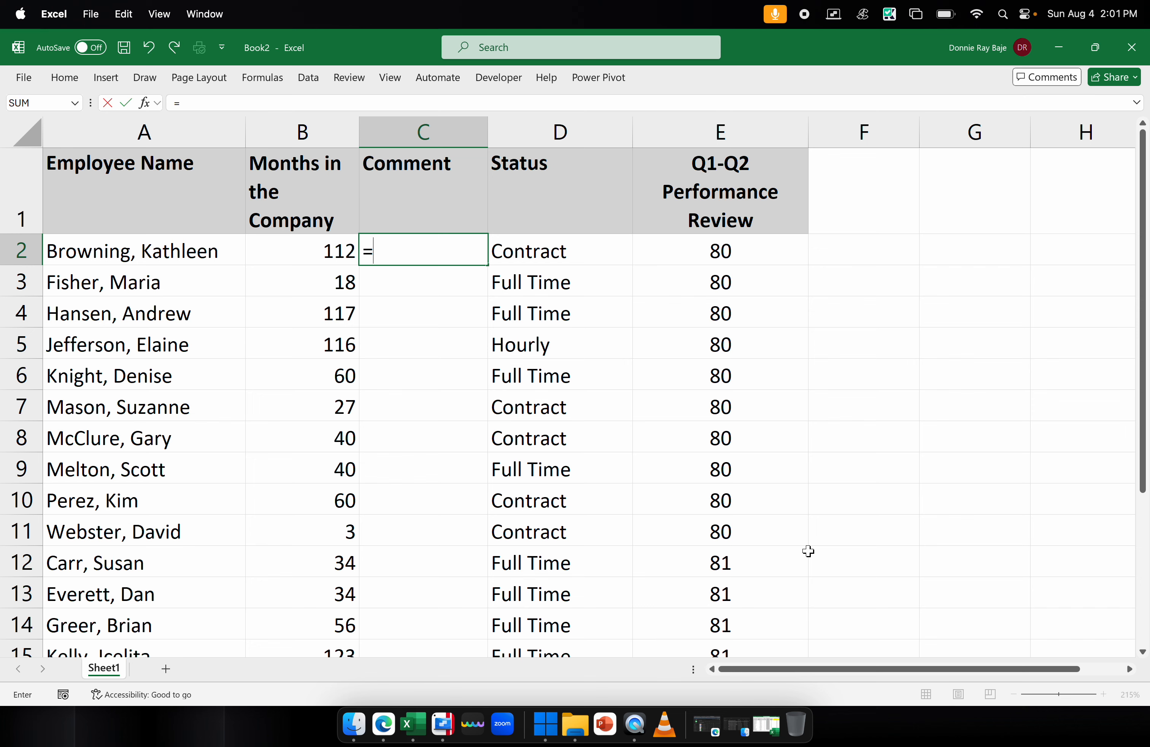
type("IF")
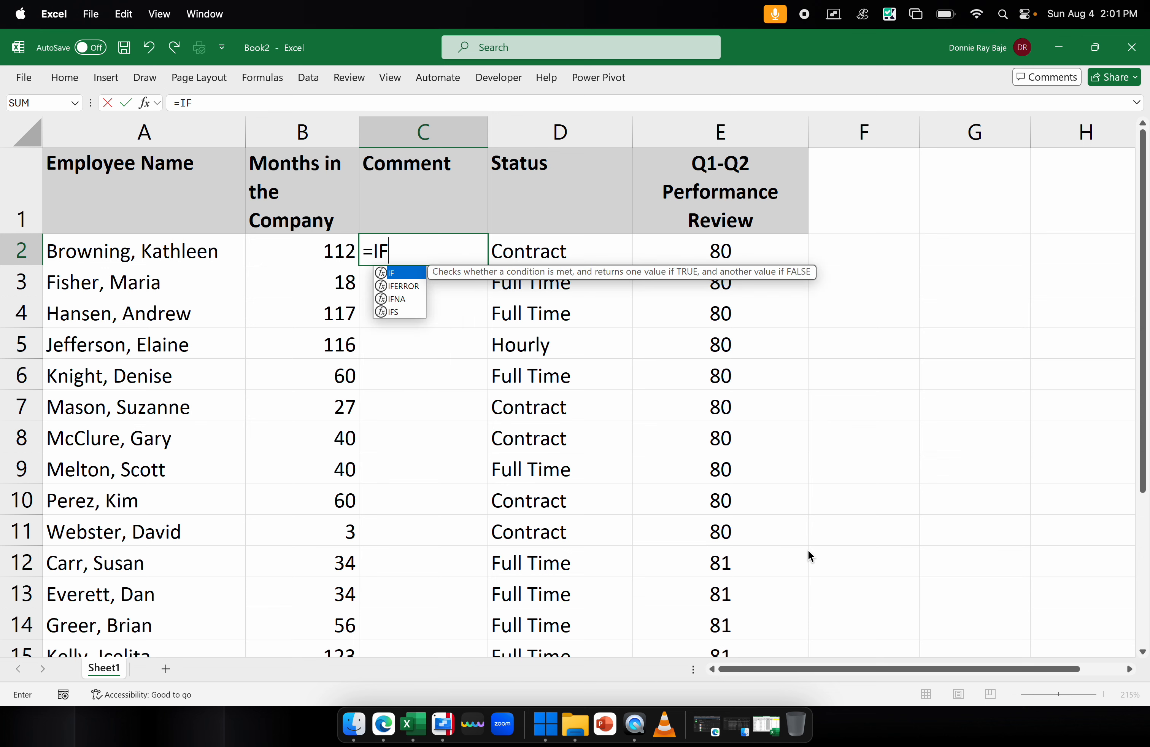
type("(")
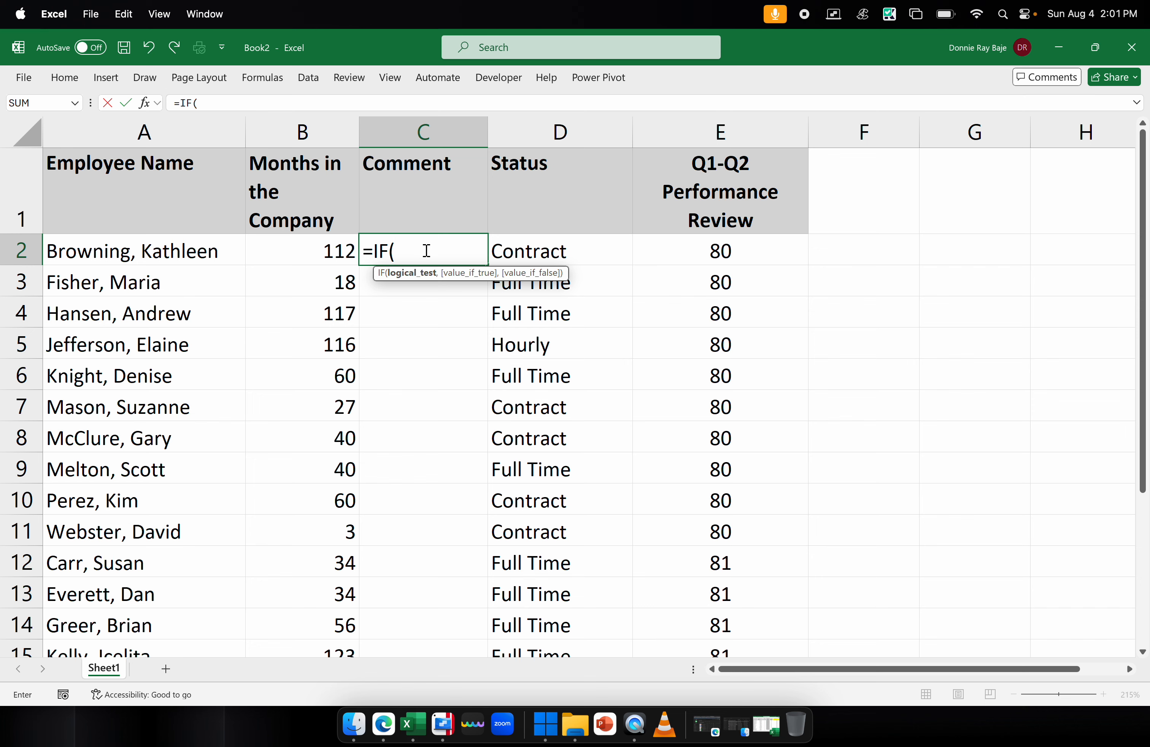
left_click(339, 250)
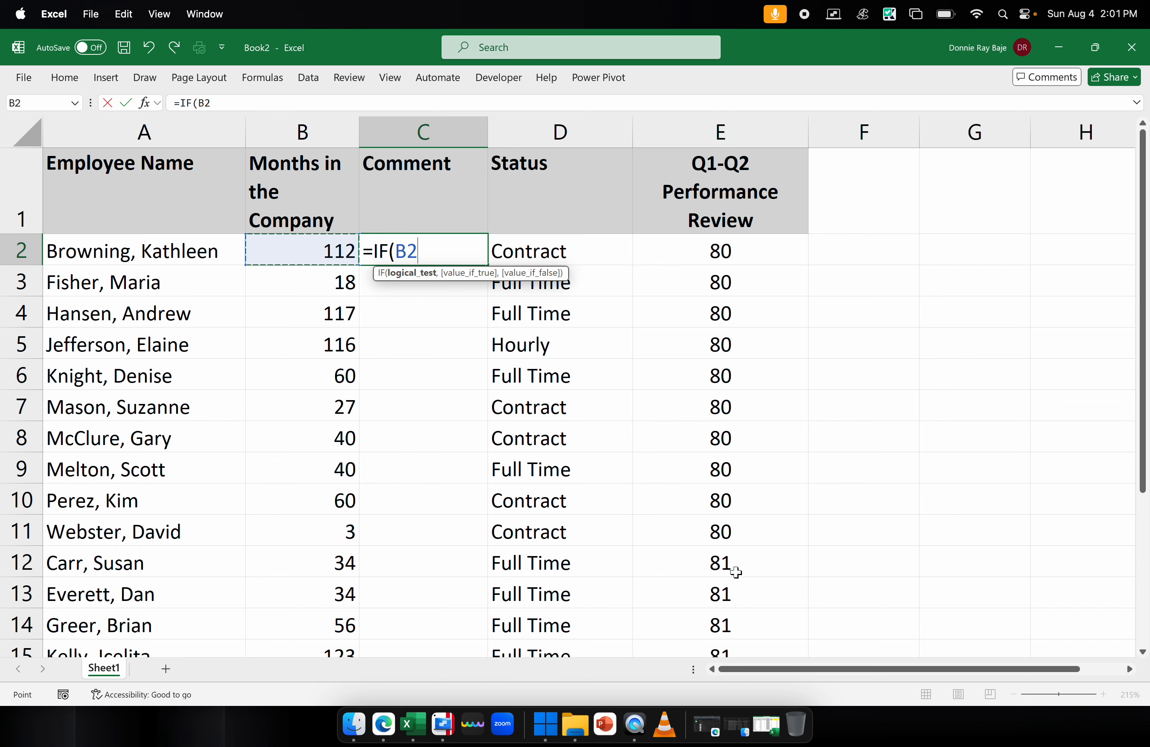
type(">100")
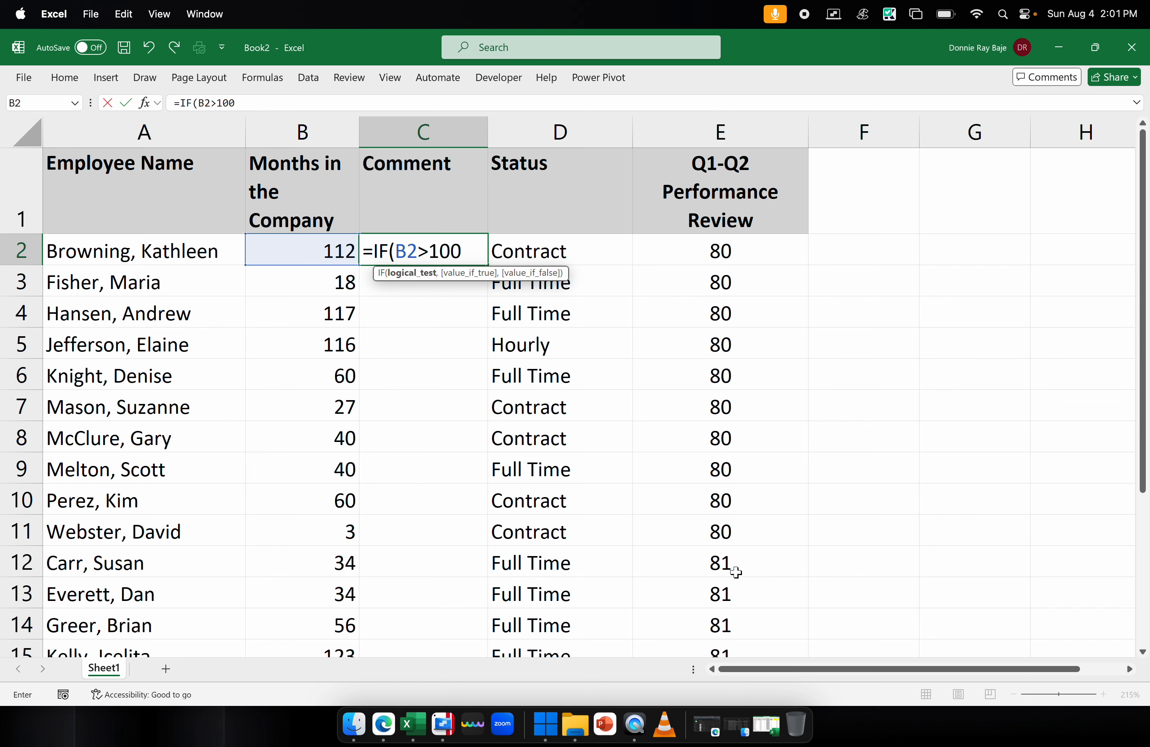
type(",")
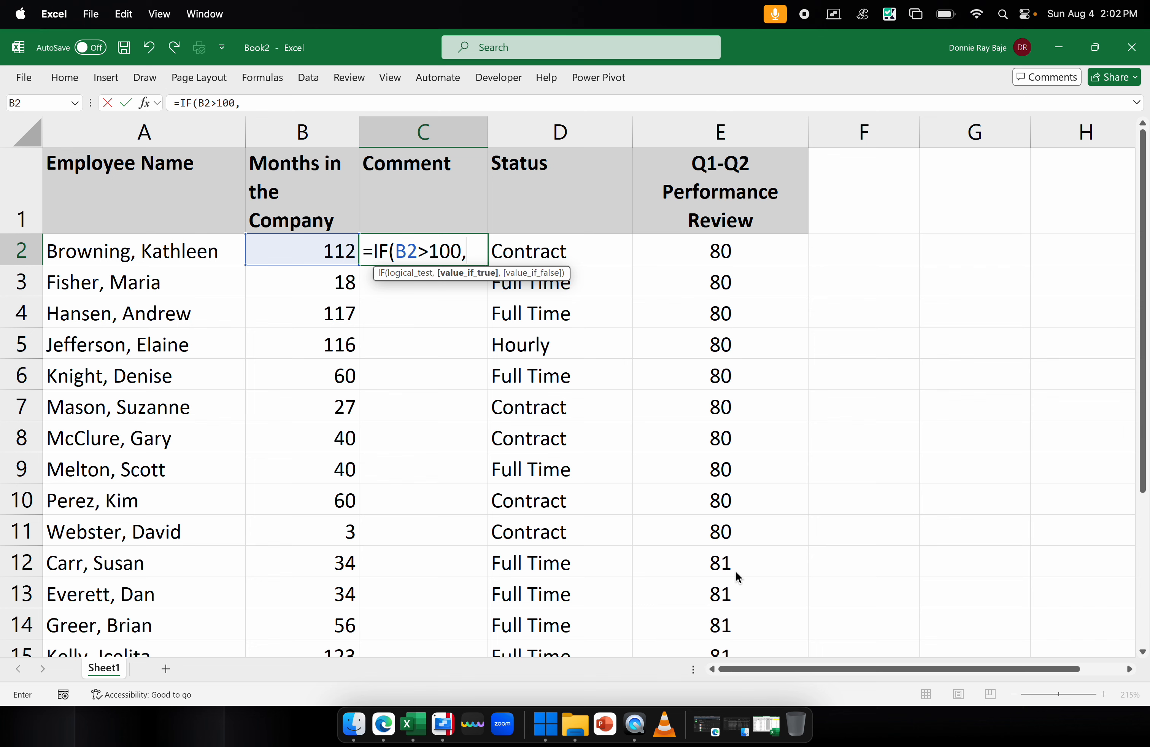
Insert the smiling face emoji as the value if true and open the emoji picker for the value if false.
key("super+period")
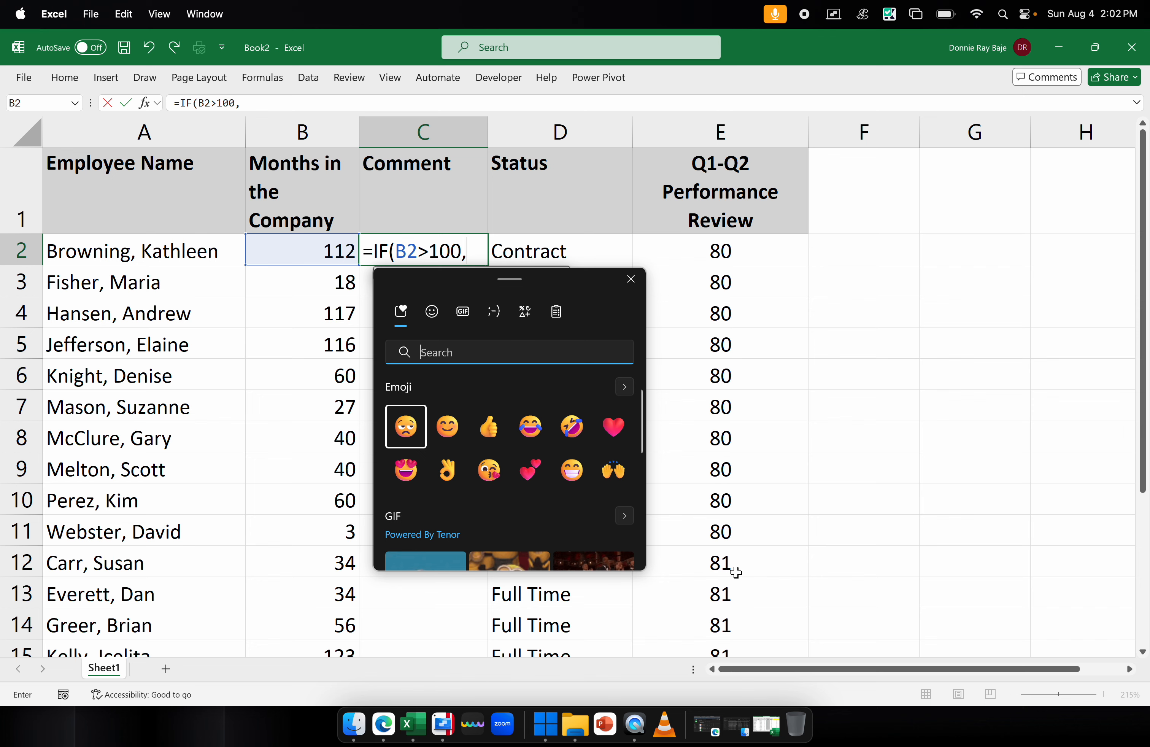
left_click(449, 435)
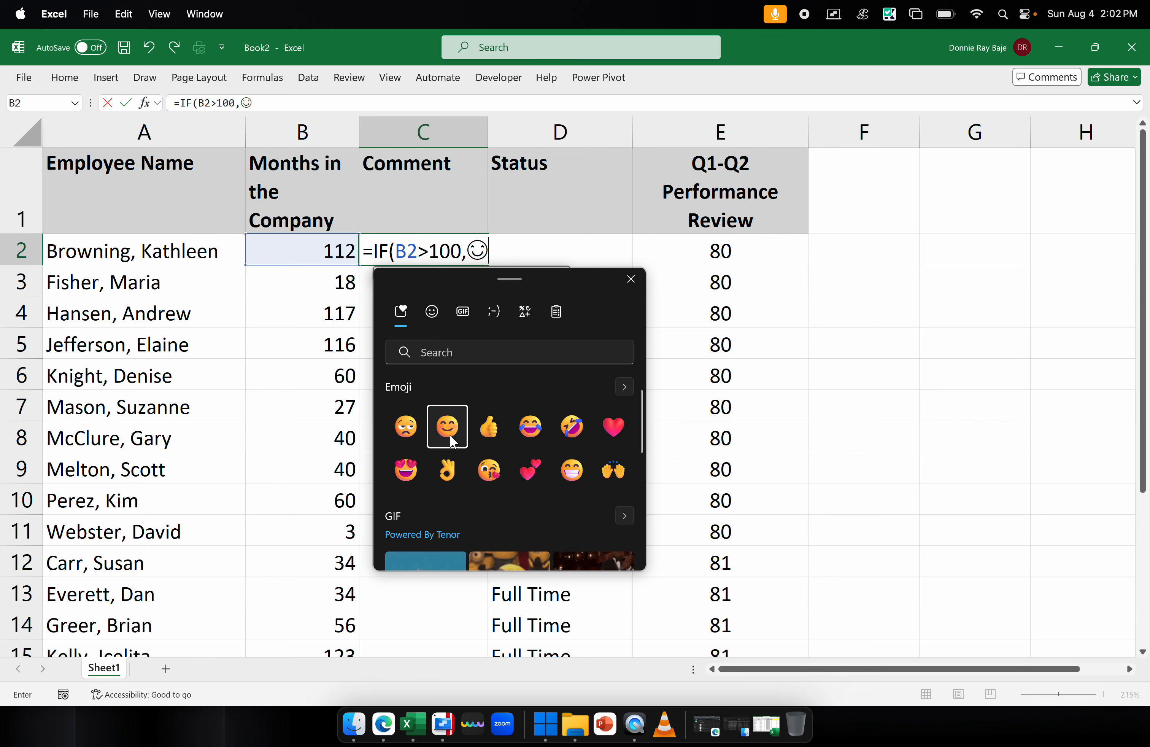
type(",")
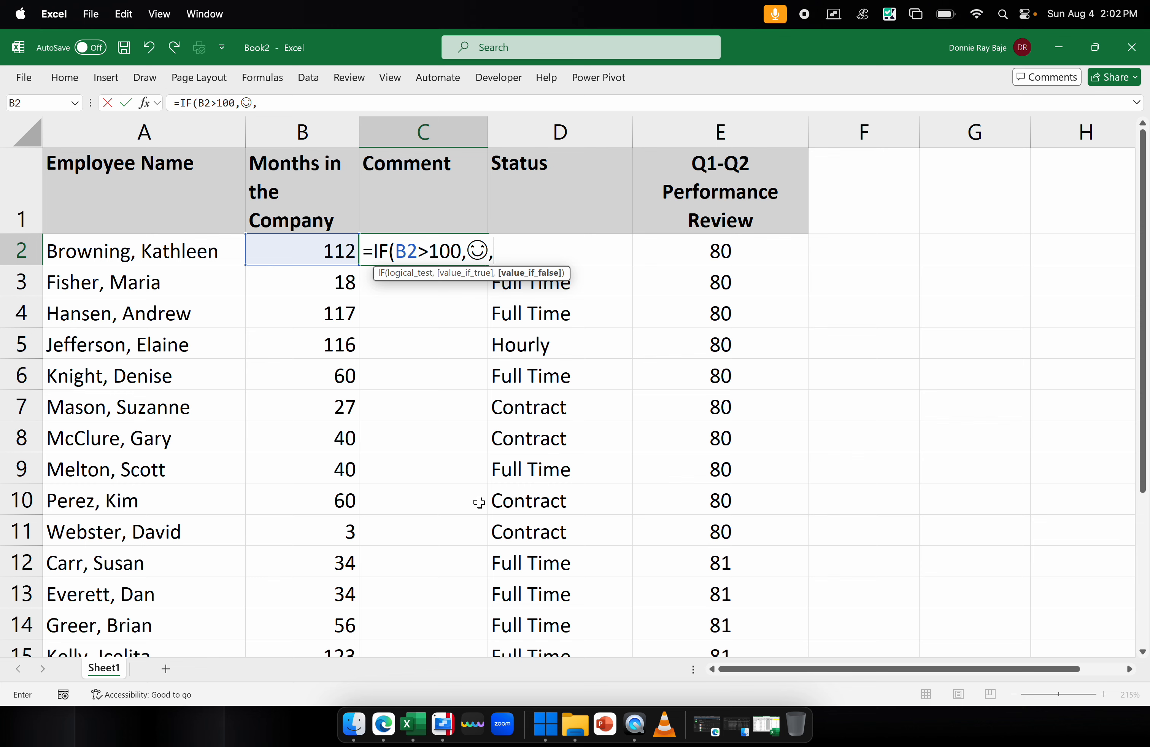
key("super+period")
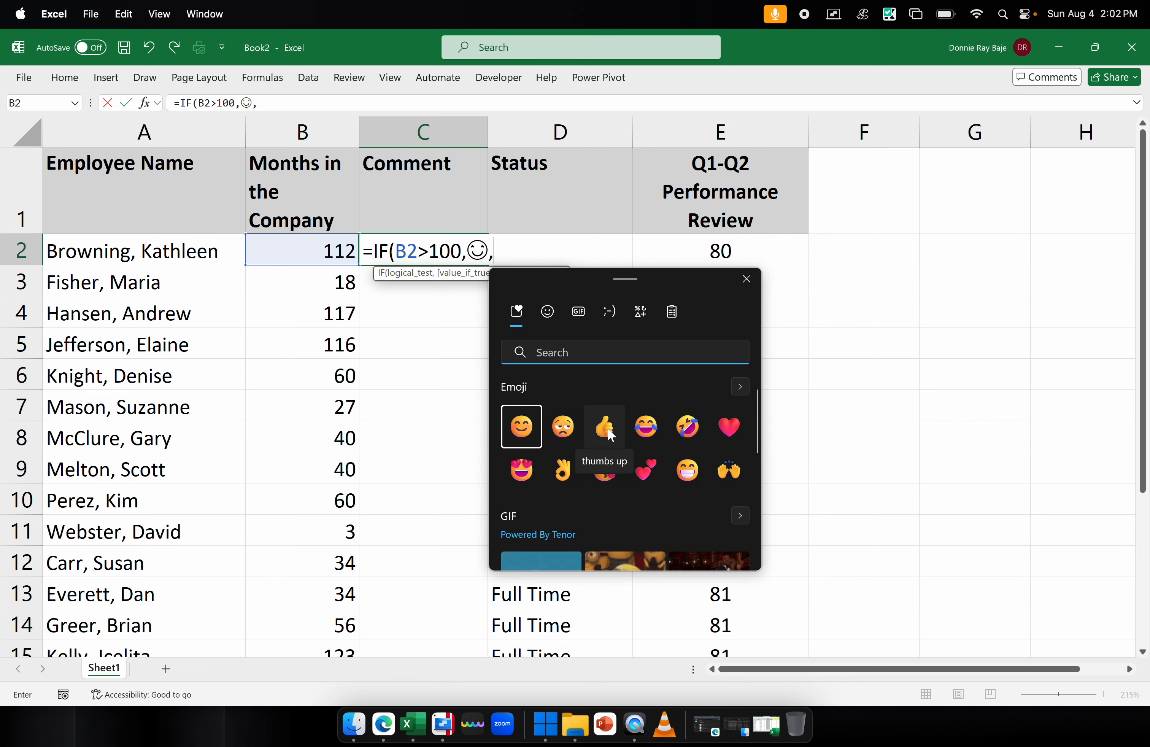
left_click(738, 391)
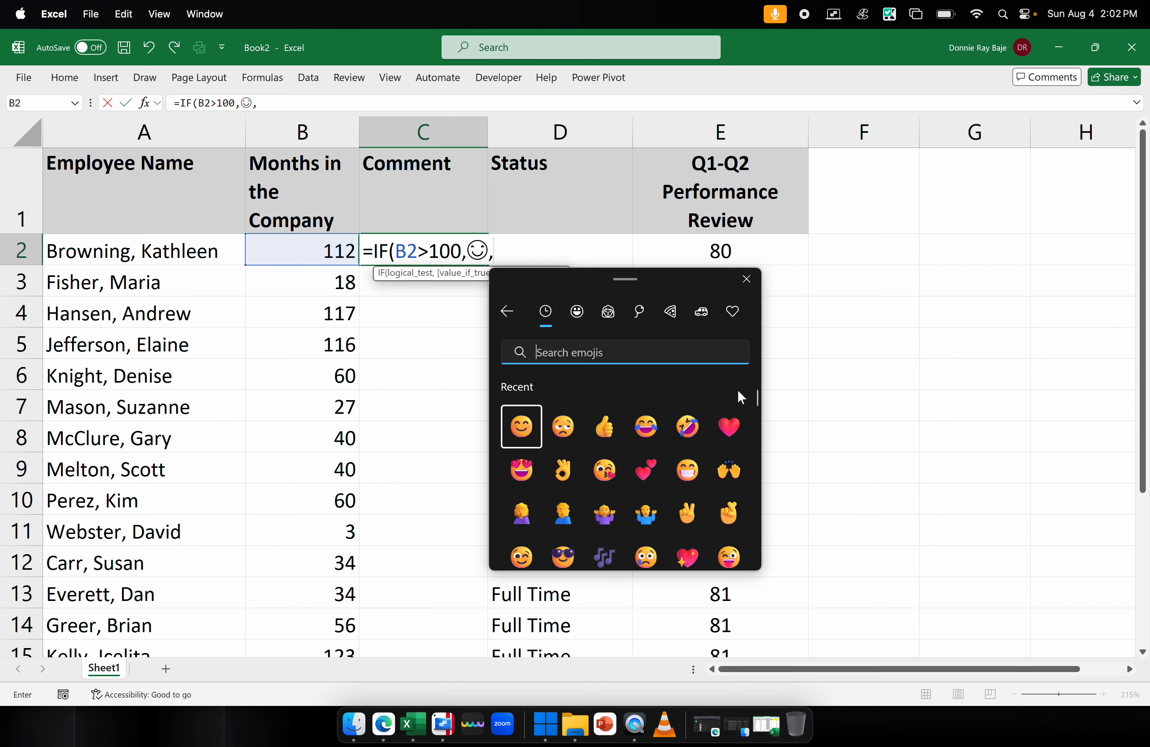
left_click(509, 313)
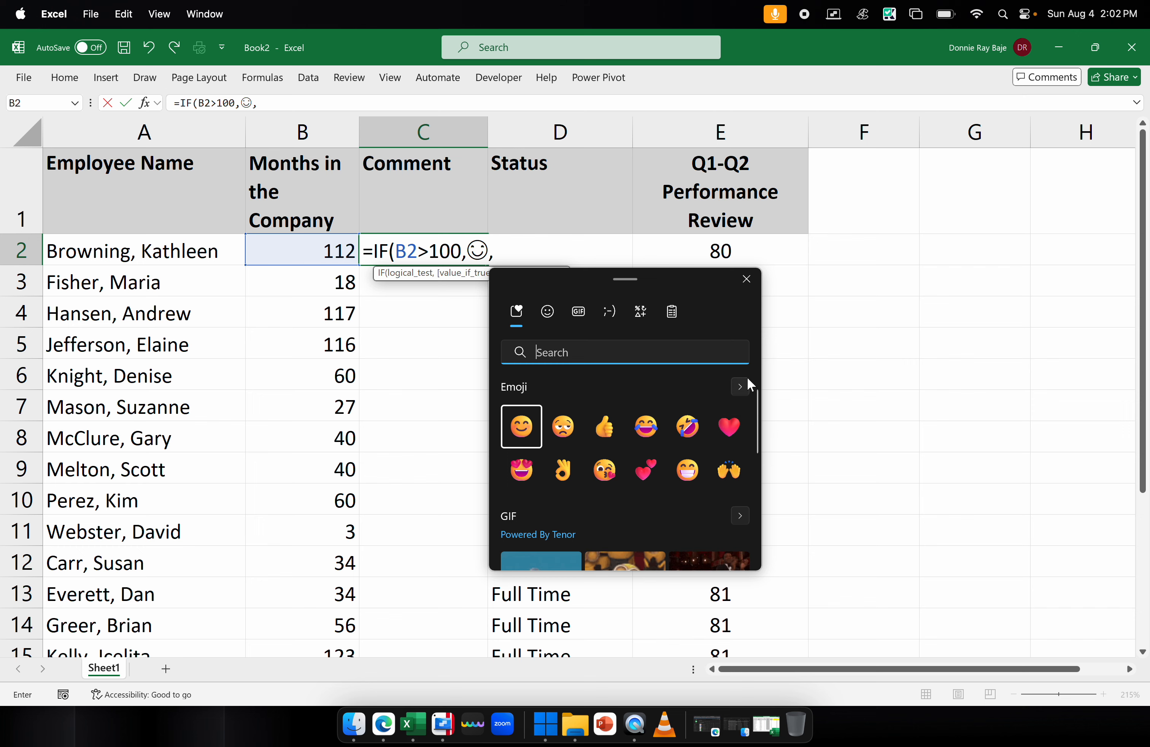
left_click(734, 390)
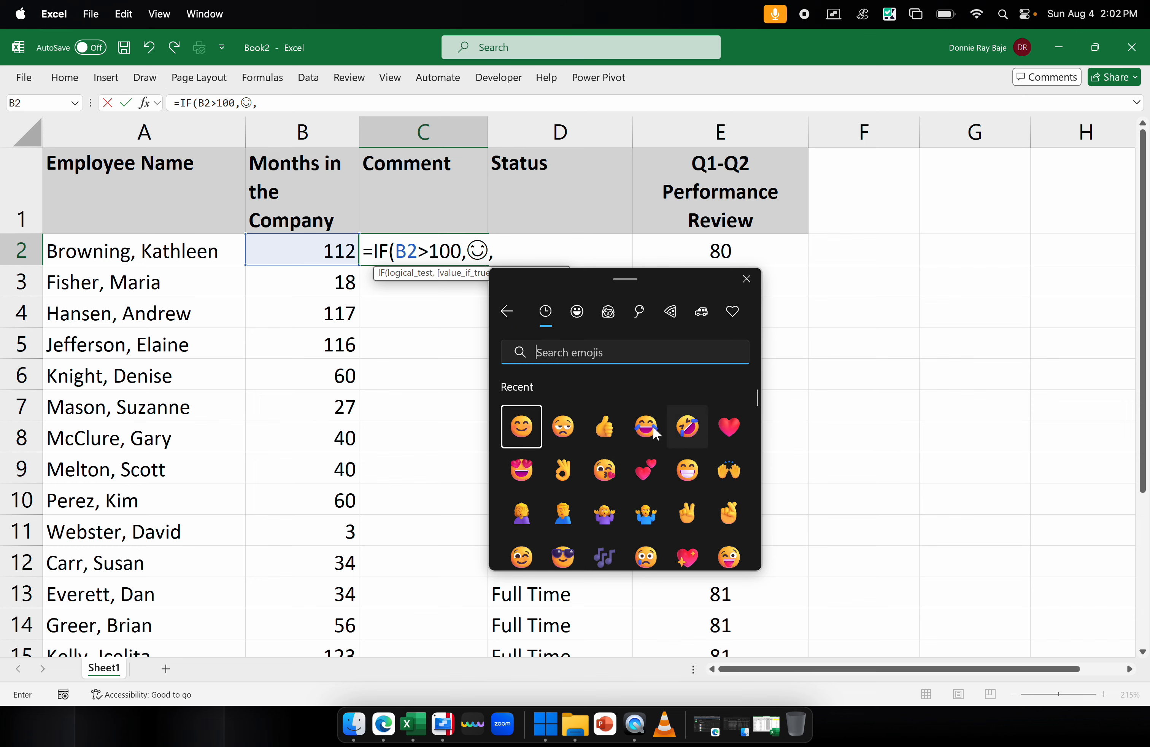
scroll(610, 509, "down", 8)
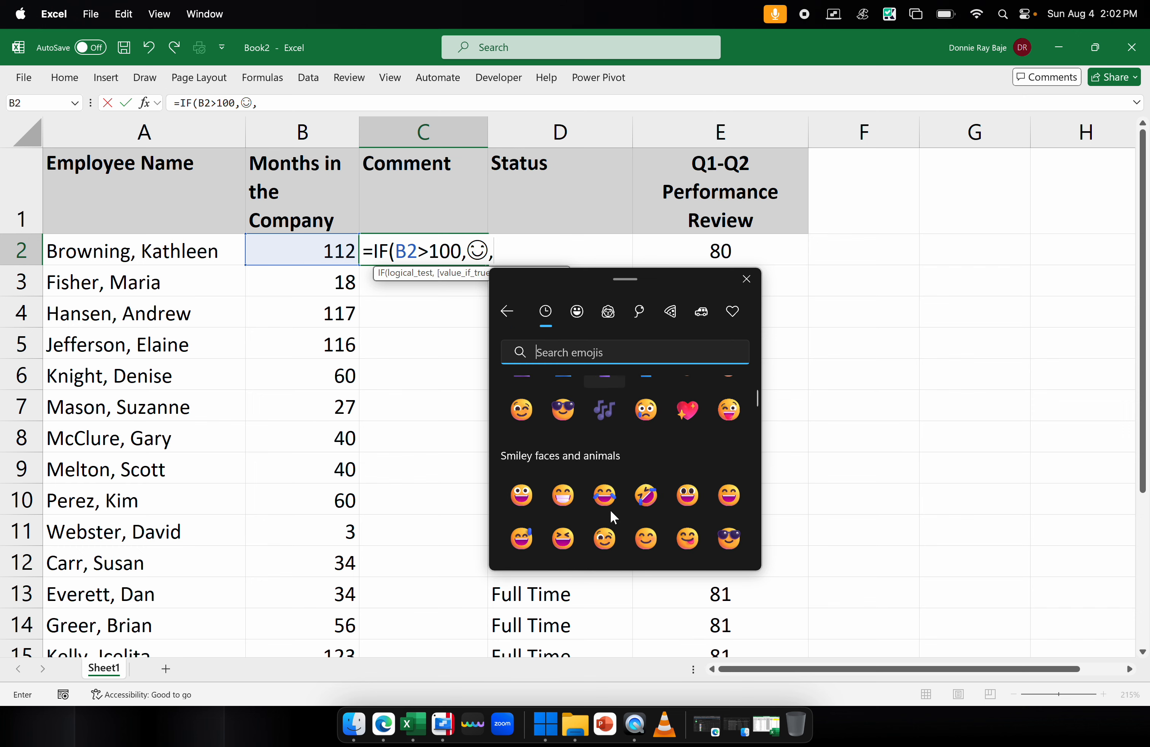
scroll(609, 417, "down", 5)
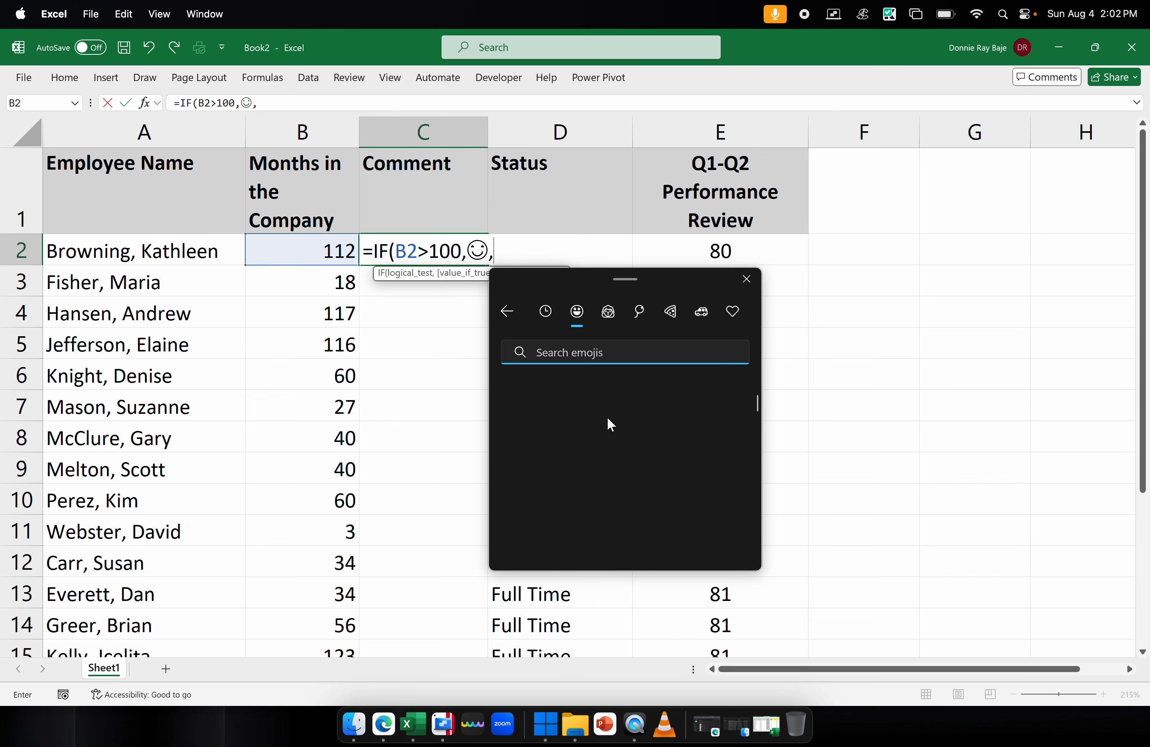
left_click(552, 353)
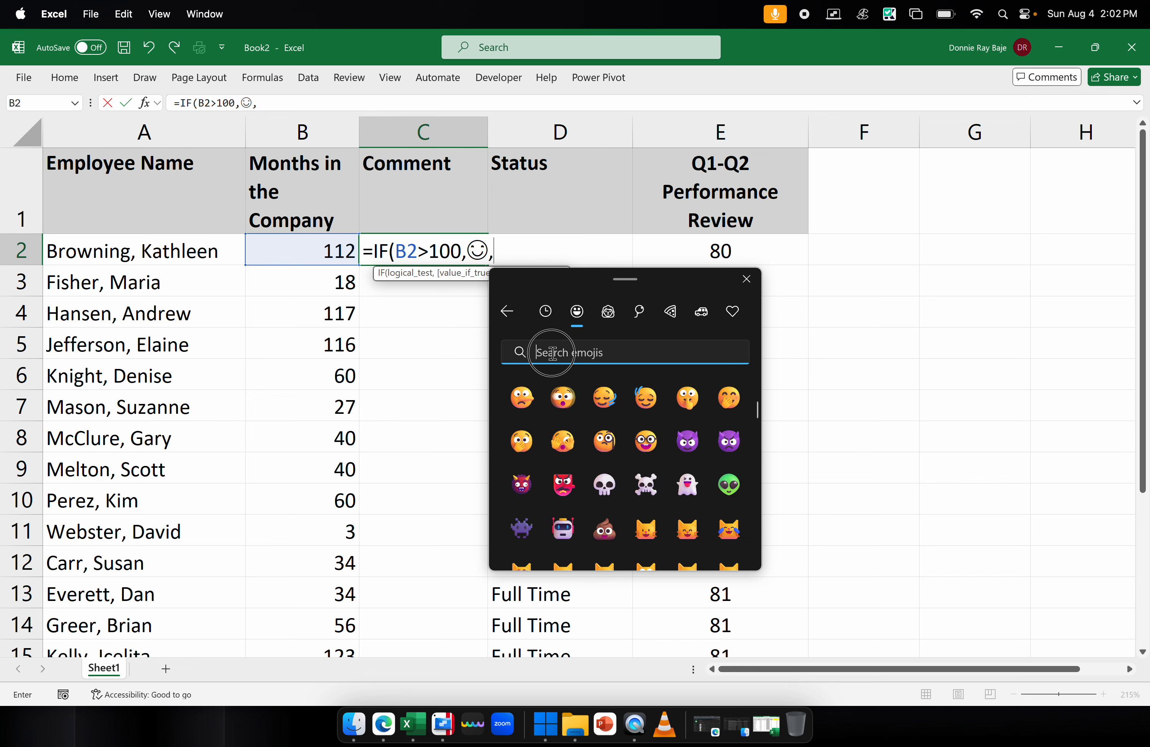
type("surpri")
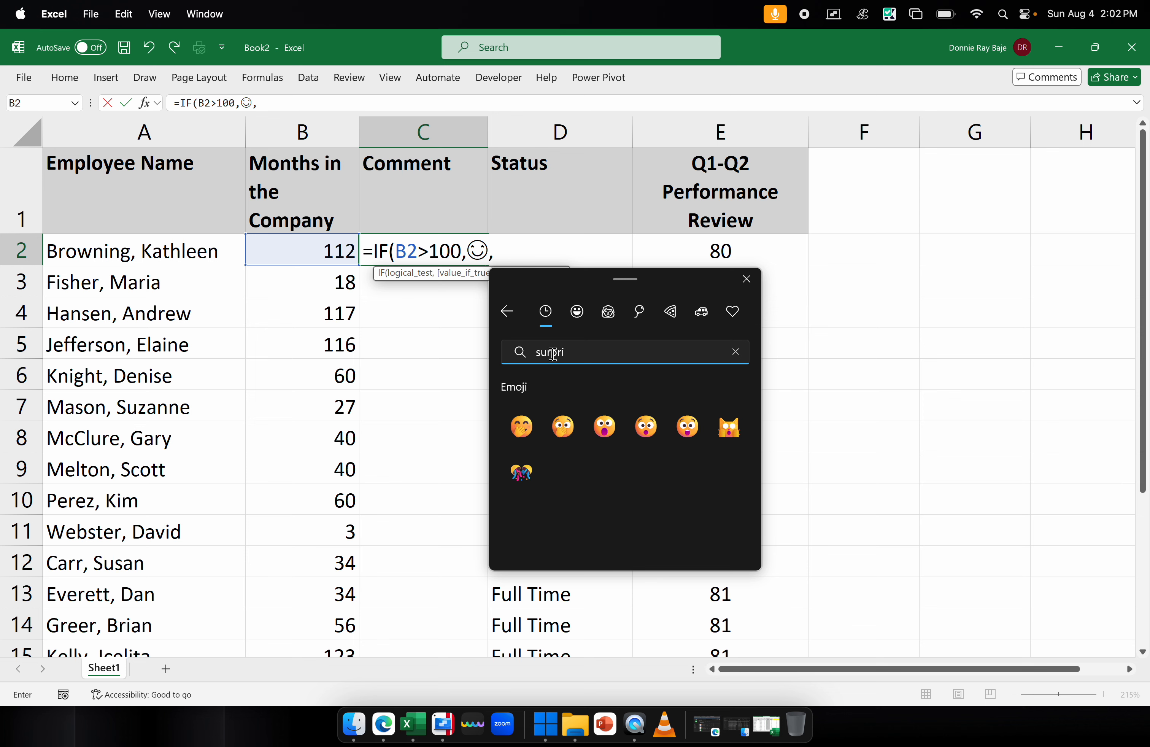
key("BackSpace")
key("BackSpace")
key("BackSpace")
key("BackSpace")
key("BackSpace")
key("BackSpace")
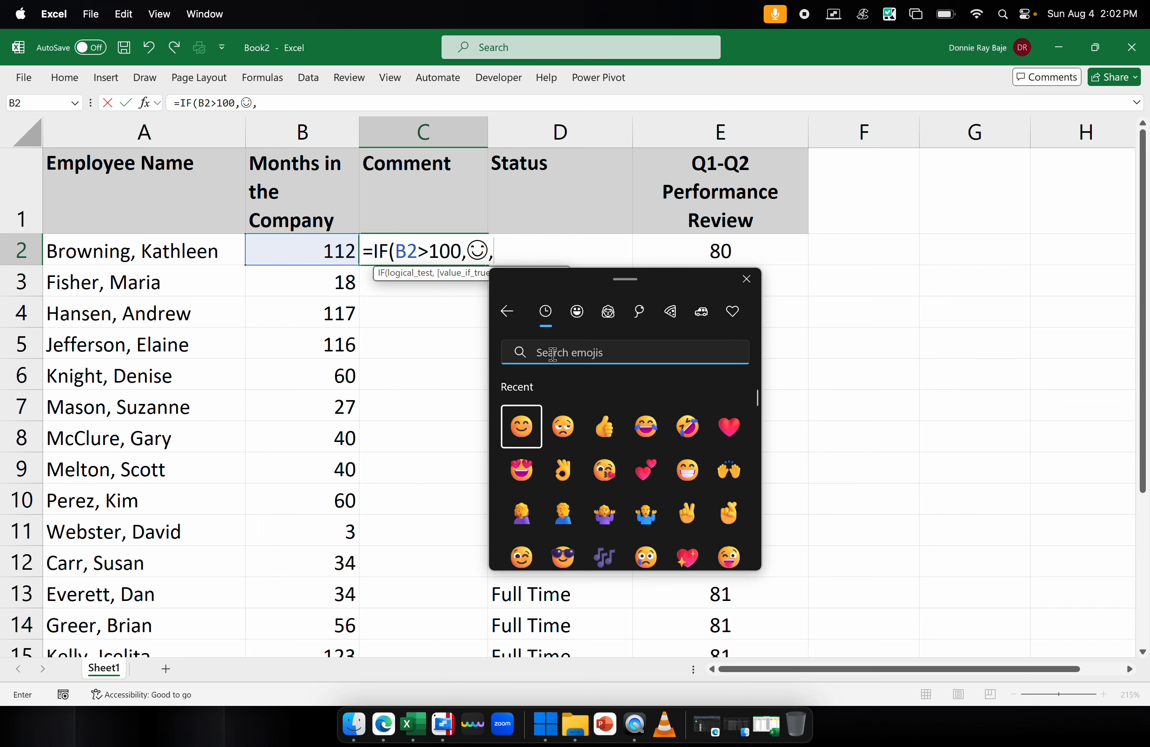
Insert the thumbs up emoji as the IF formula's value if false.
left_click(598, 426)
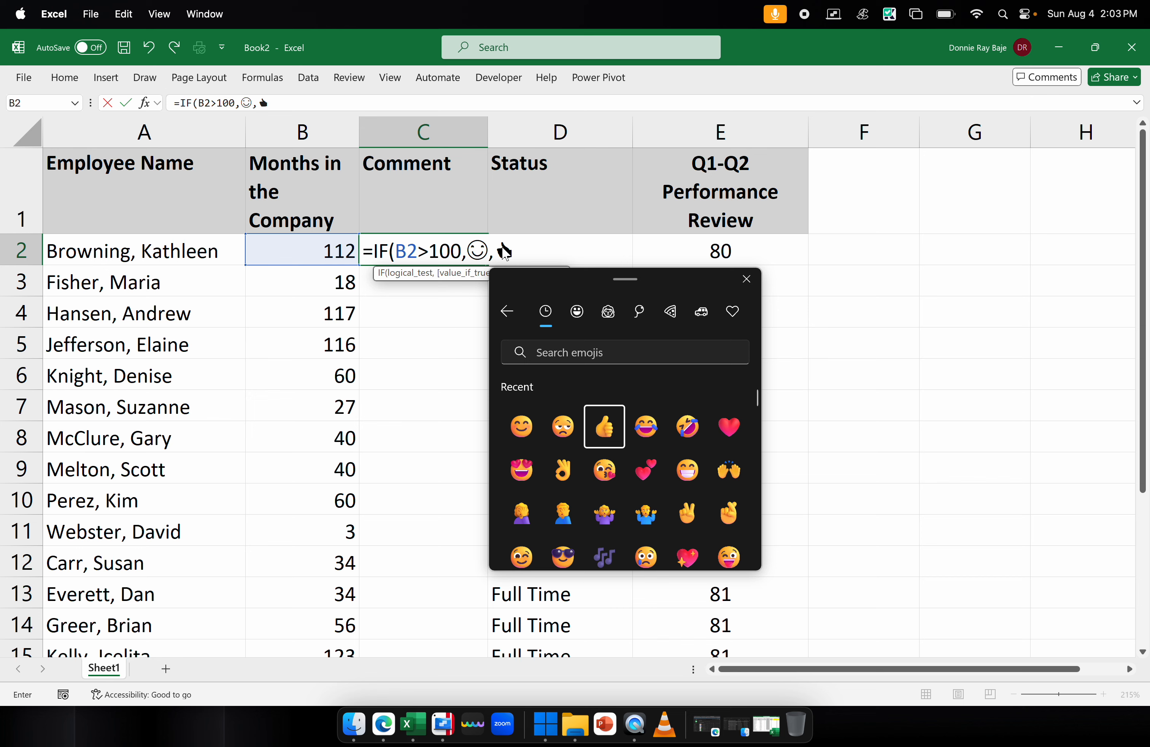
left_click(562, 356)
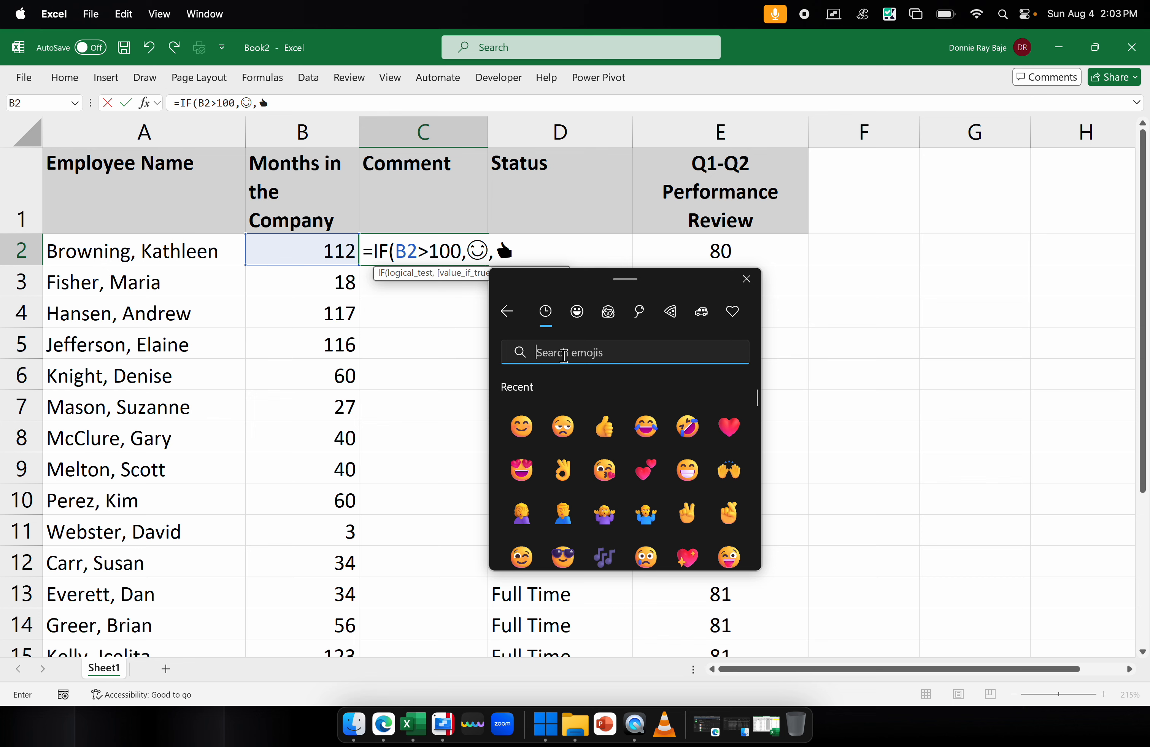
type("approve")
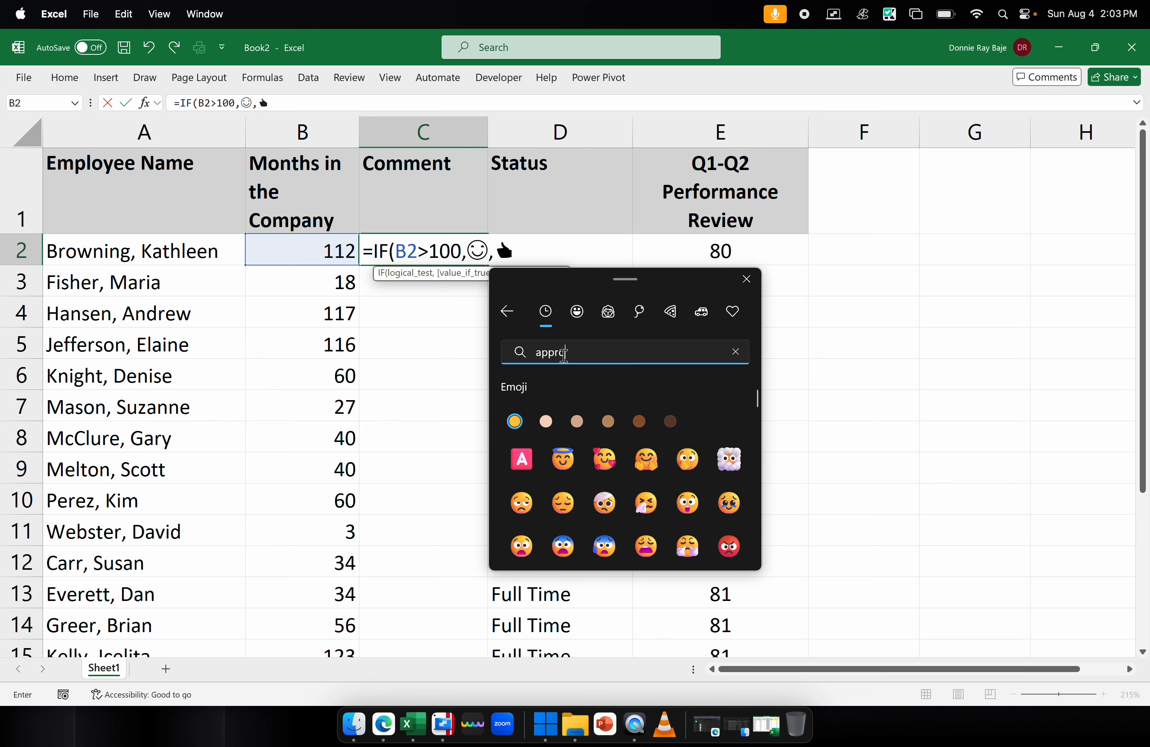
key("BackSpace")
key("BackSpace")
key("BackSpace")
key("BackSpace")
key("BackSpace")
key("BackSpace")
key("BackSpace")
type("thu")
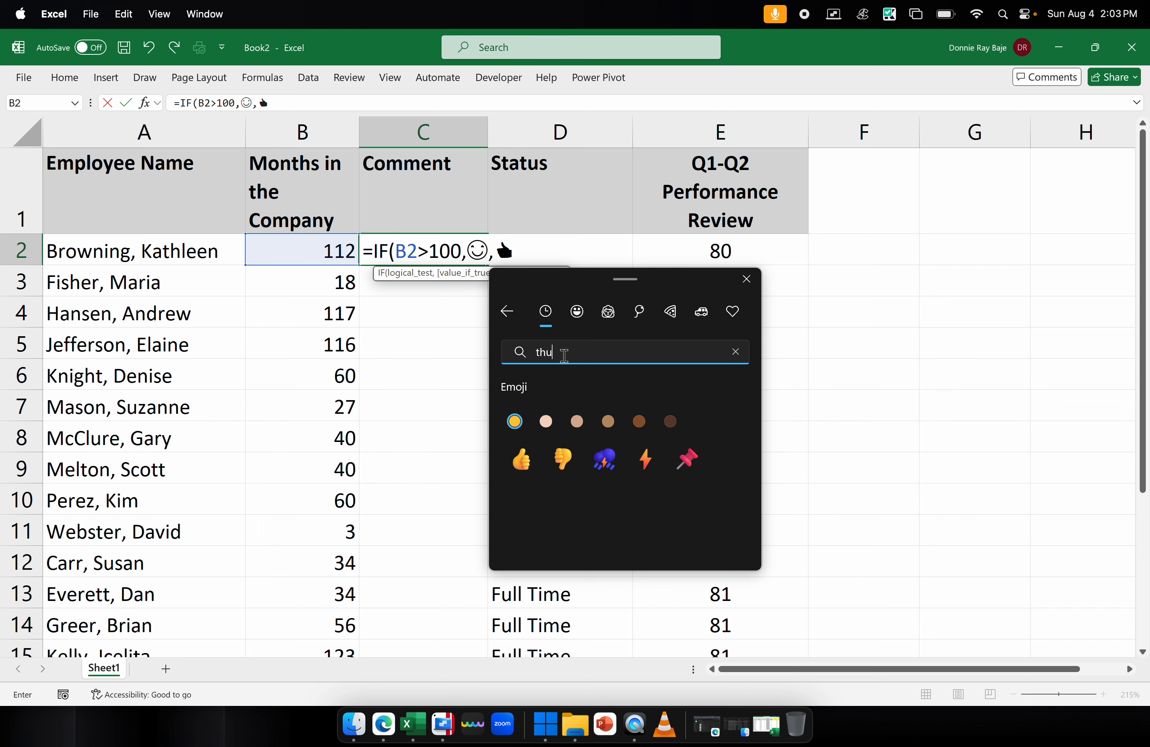
left_click(530, 463)
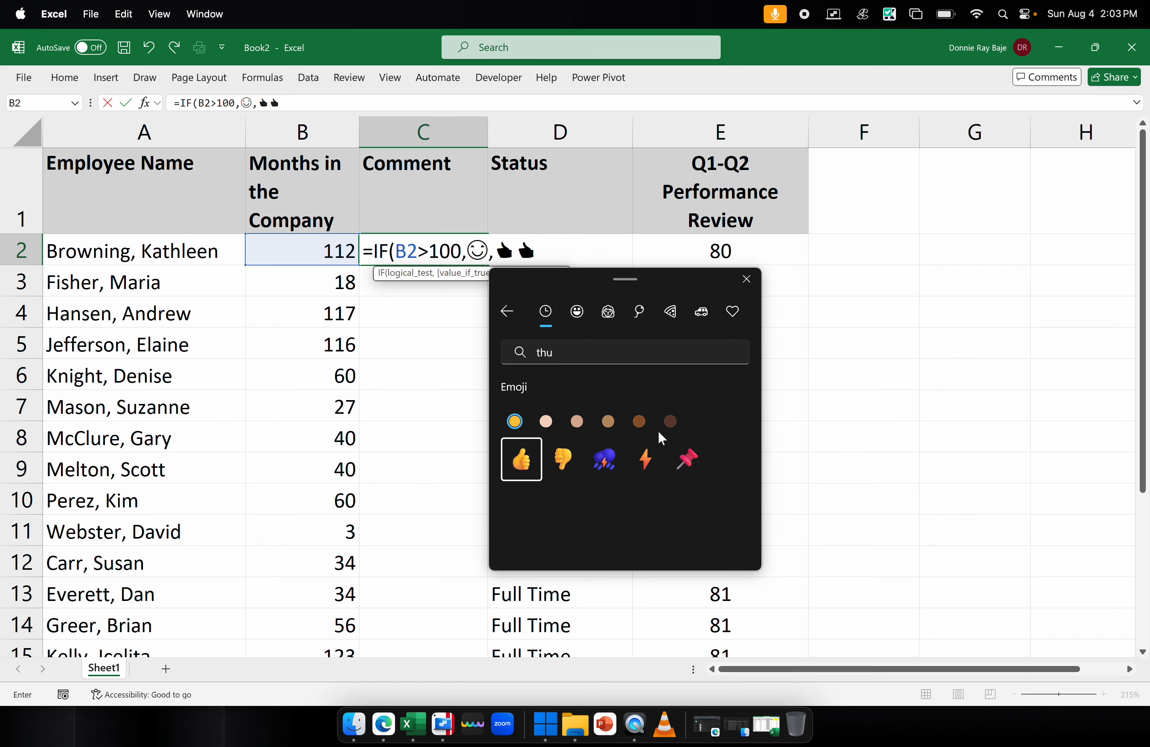
left_click(672, 422)
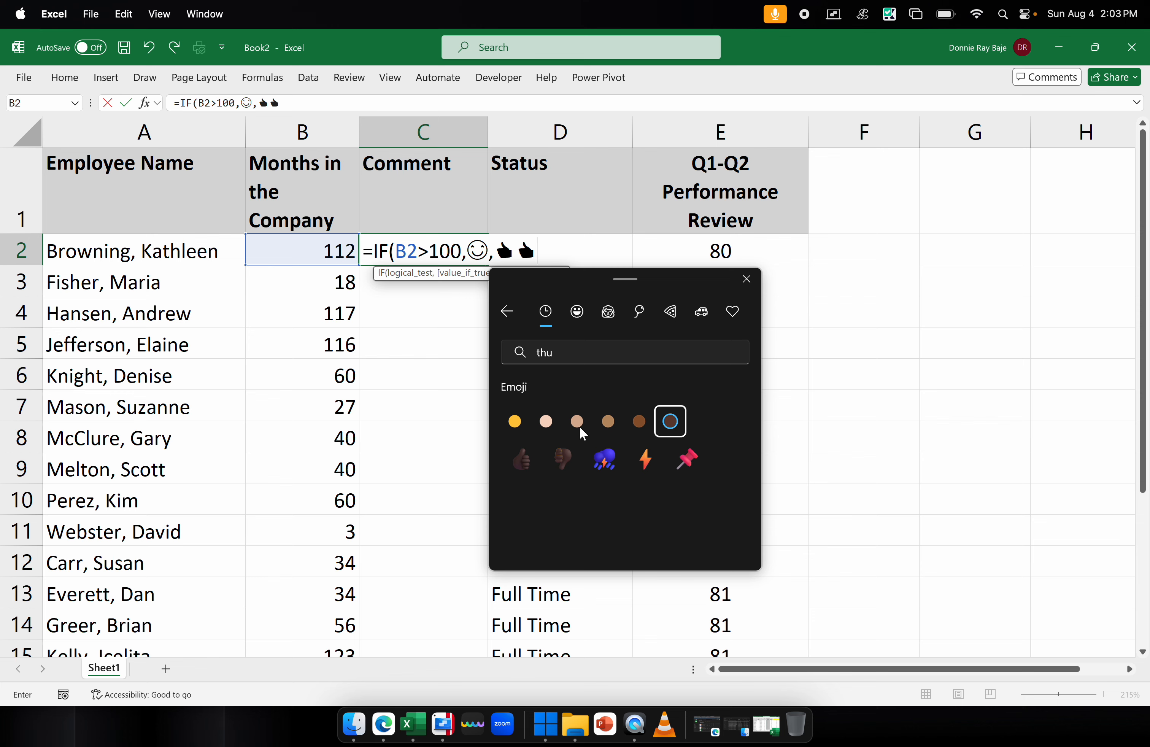
left_click(747, 279)
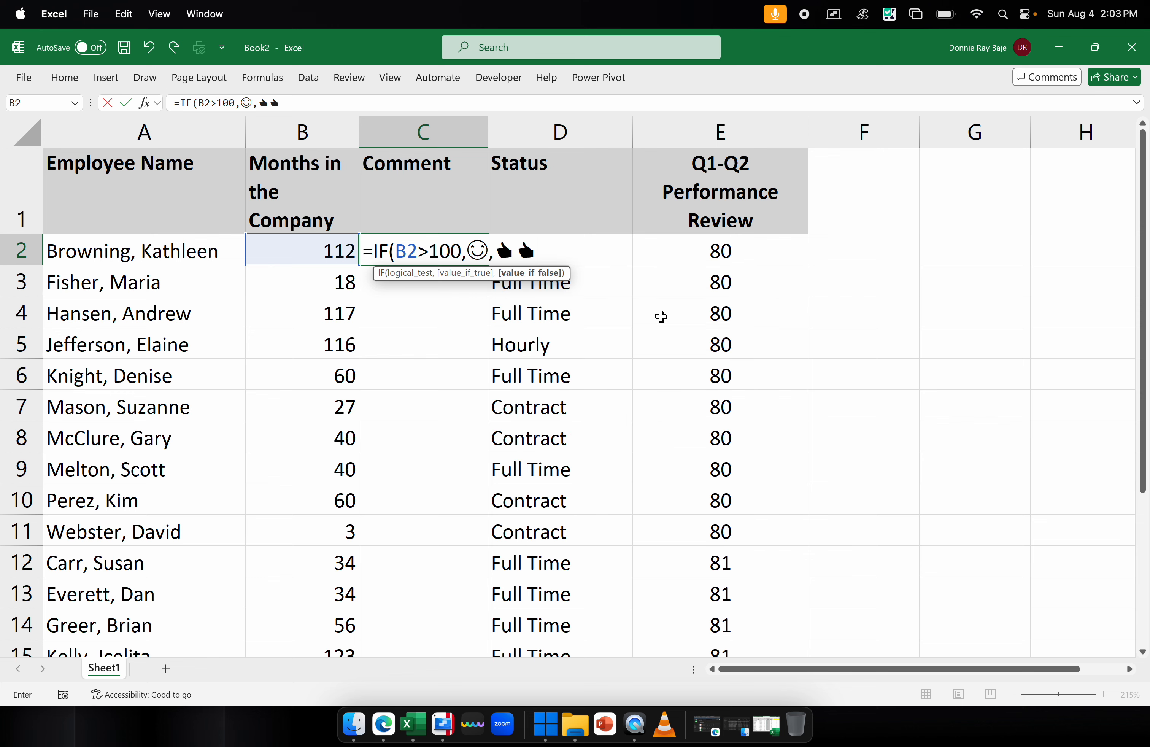
key("BackSpace")
Reduce the IF formula's value if false to a single thumbs up emoji and try to complete the formula with a closing parenthesis.
left_click(470, 251)
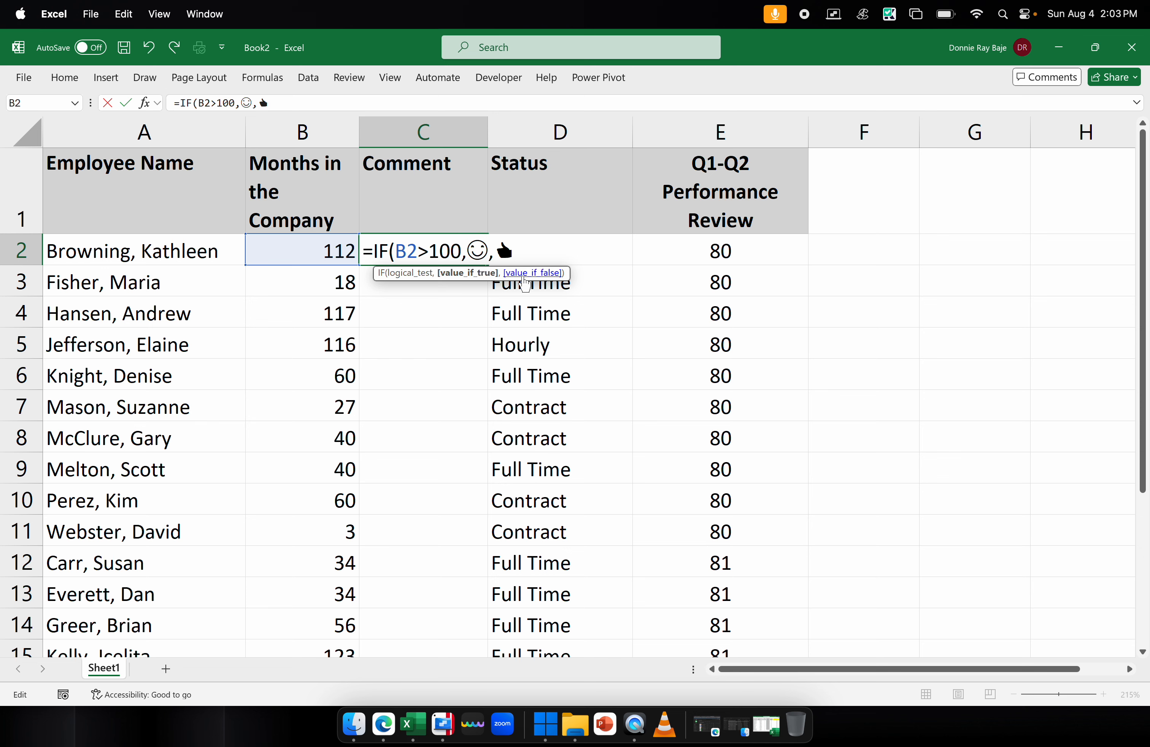
left_click(525, 275)
type(")")
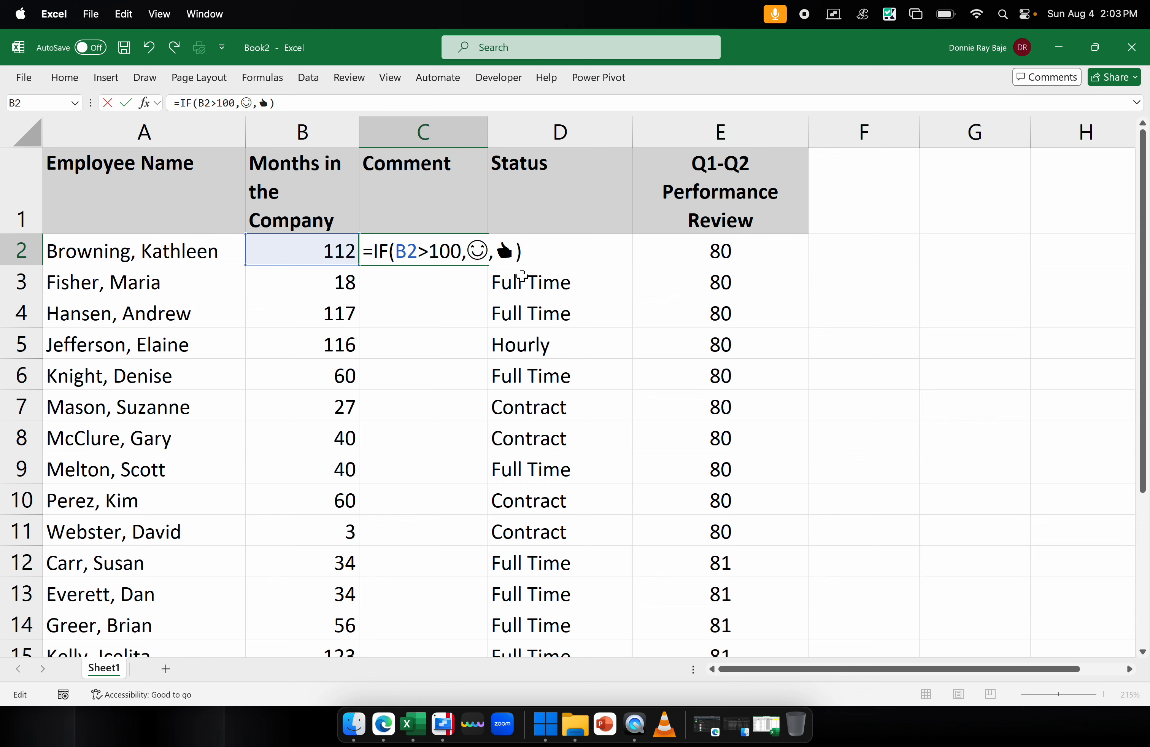
key("Return")
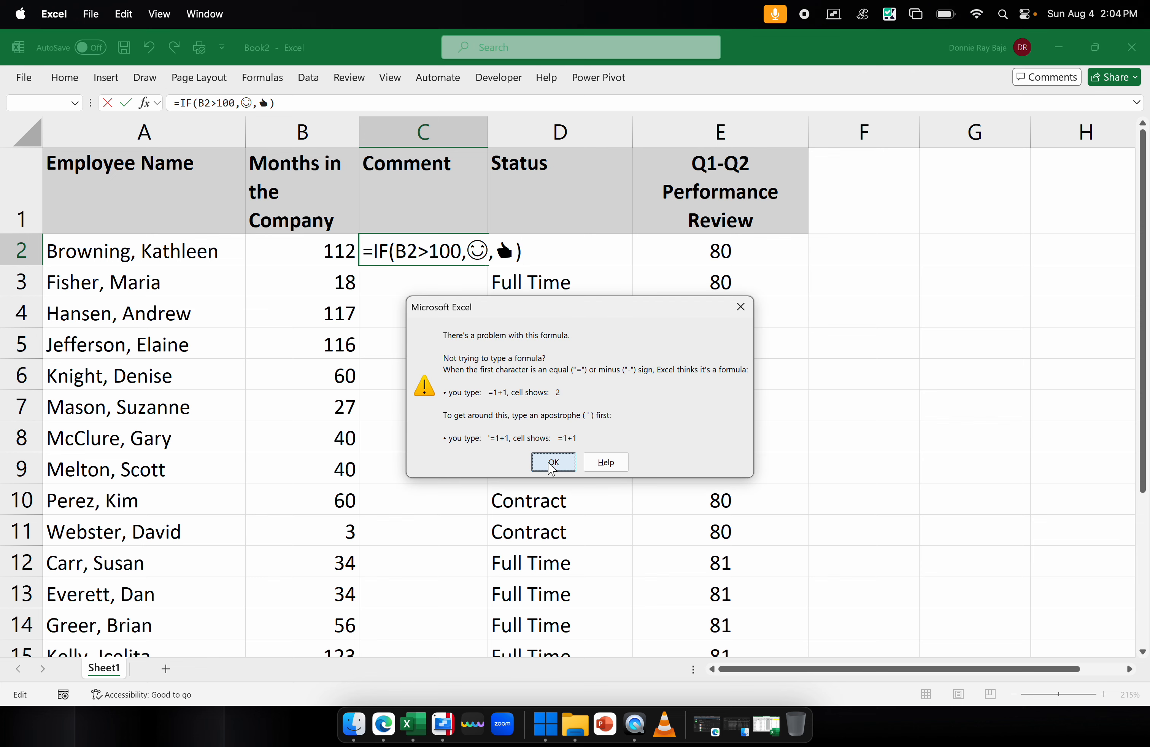
left_click(553, 463)
Enclose the smiling face and thumbs up emojis in double quotation marks and commit the IF formula in C2.
left_click(466, 252)
type("\"")
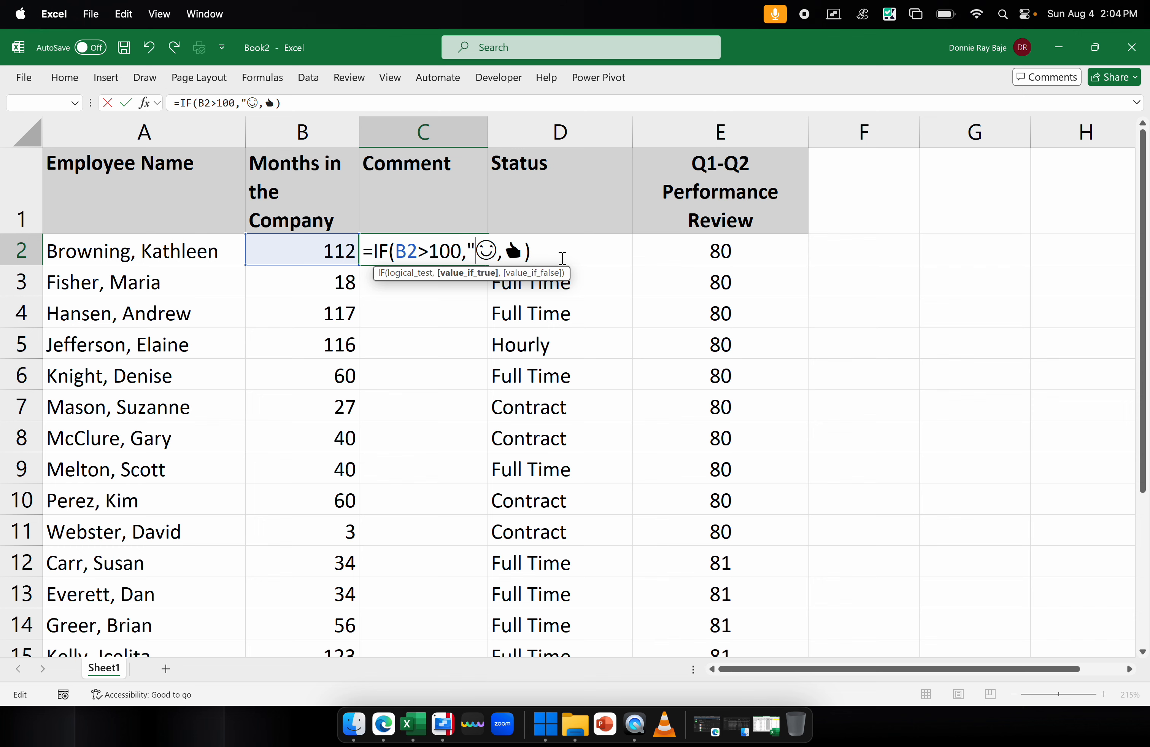
key("Right")
type("\"")
key("Right")
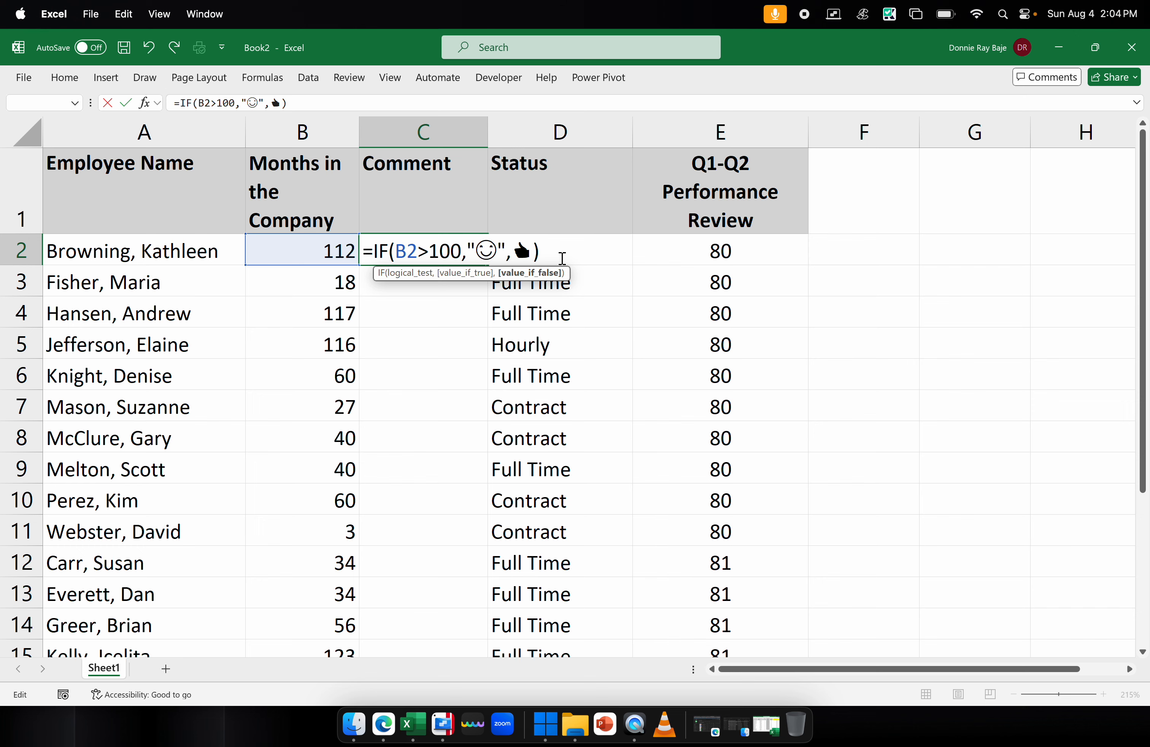
type("\"")
left_click(527, 250)
left_click(586, 251)
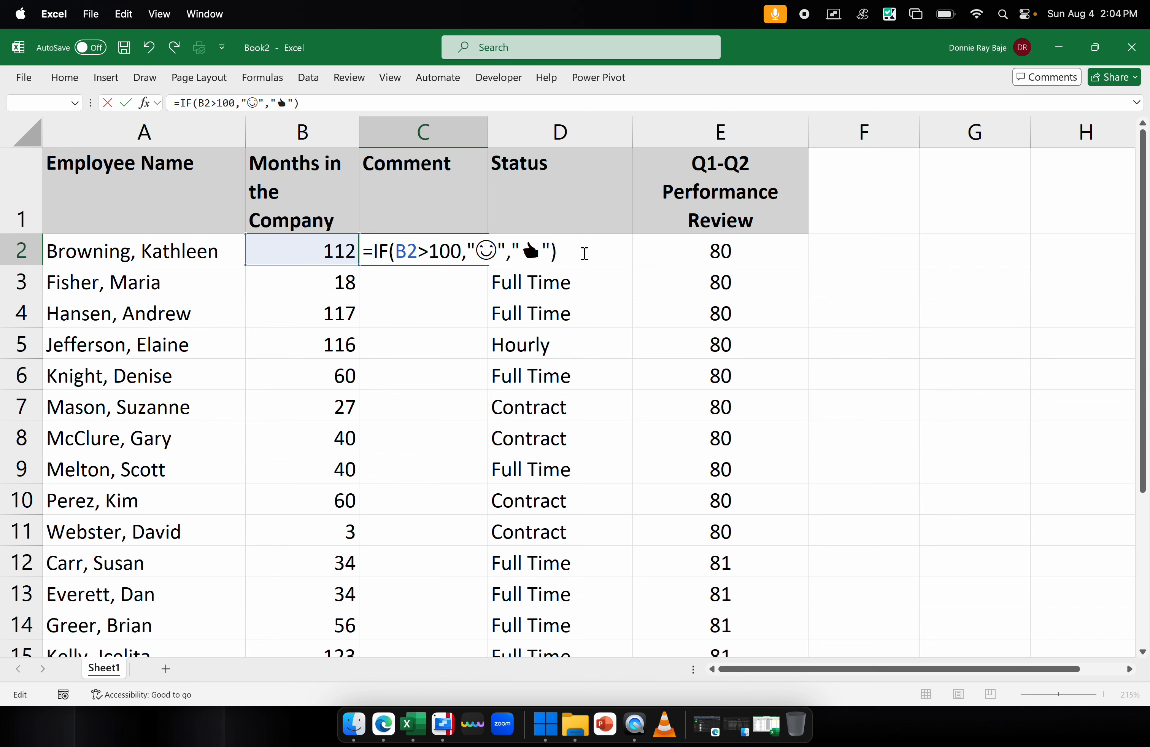
key("Return")
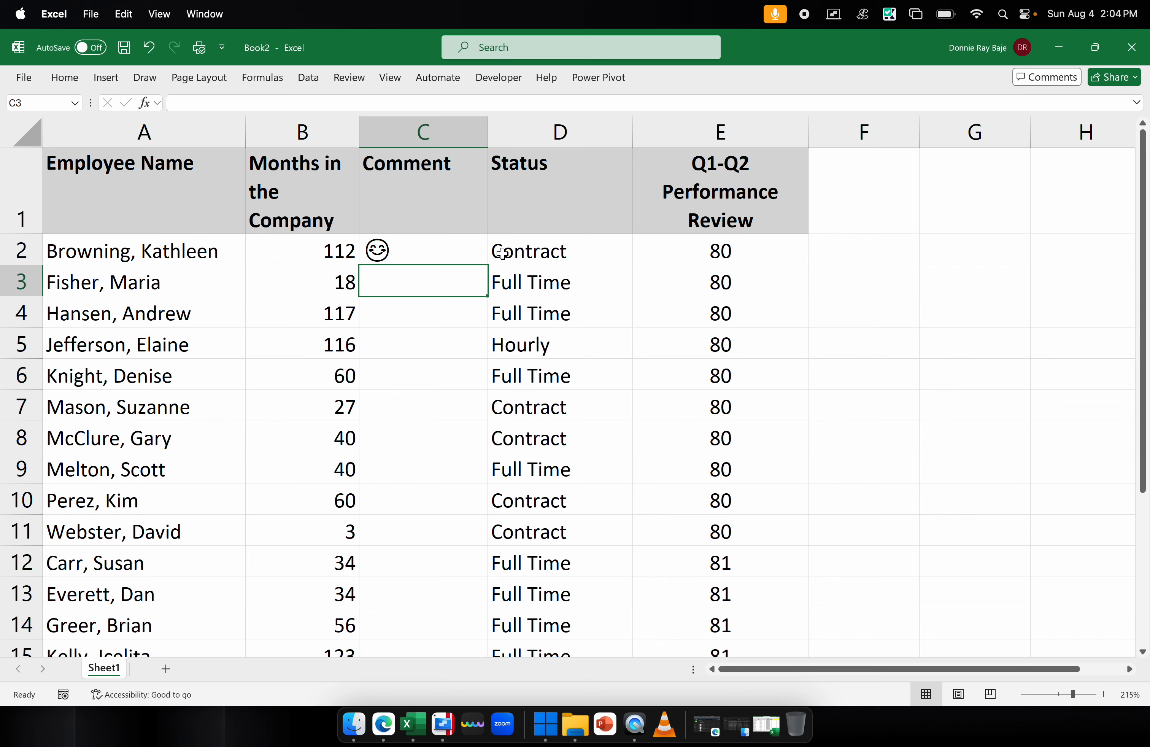
Fill the IF formula from C2 down the Comment column for all employees.
left_click(482, 249)
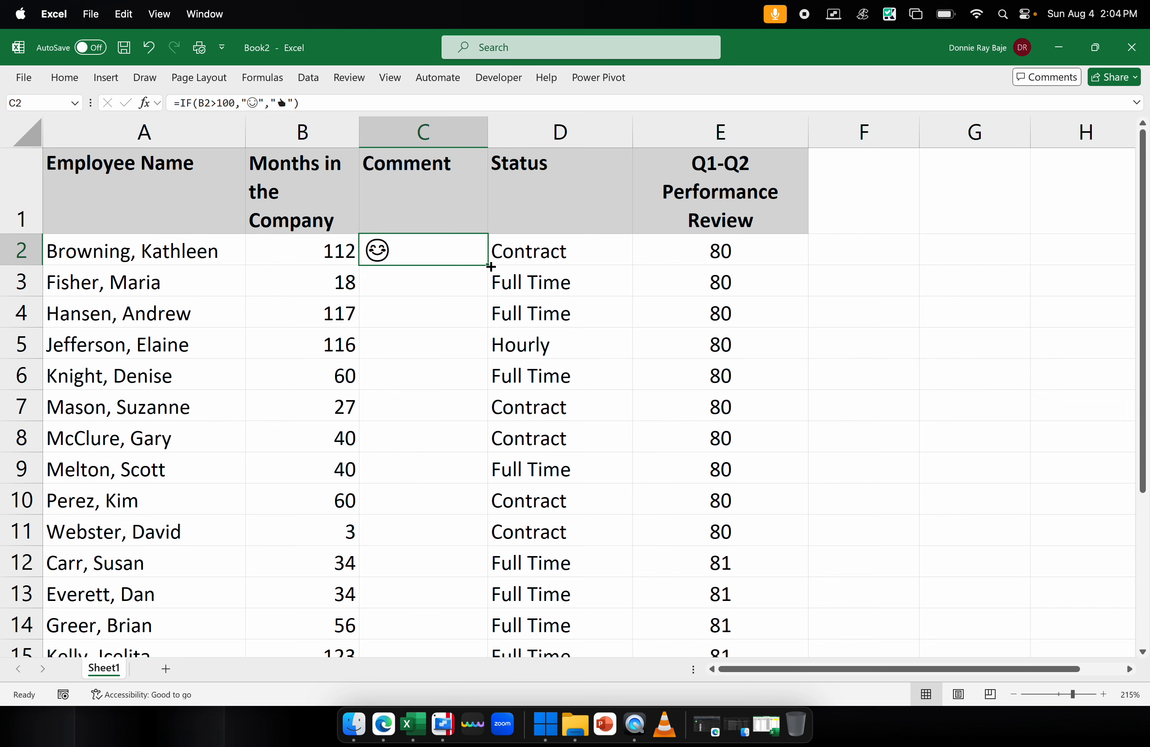
double_click(491, 267)
left_click(482, 365)
Narrow the Comment, Status and Q1-Q2 Performance Review columns to fit their contents more closely.
left_click_drag(488, 136, 459, 138)
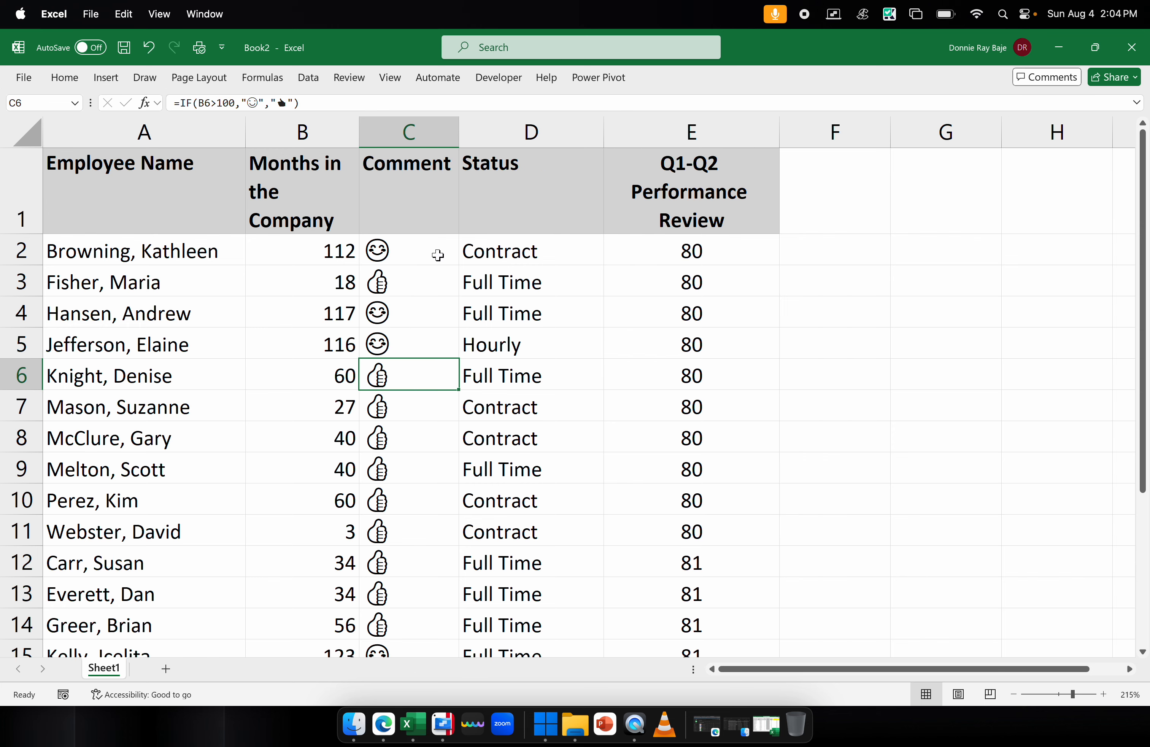
left_click_drag(605, 141, 593, 141)
left_click_drag(768, 135, 722, 133)
left_click_drag(593, 136, 576, 136)
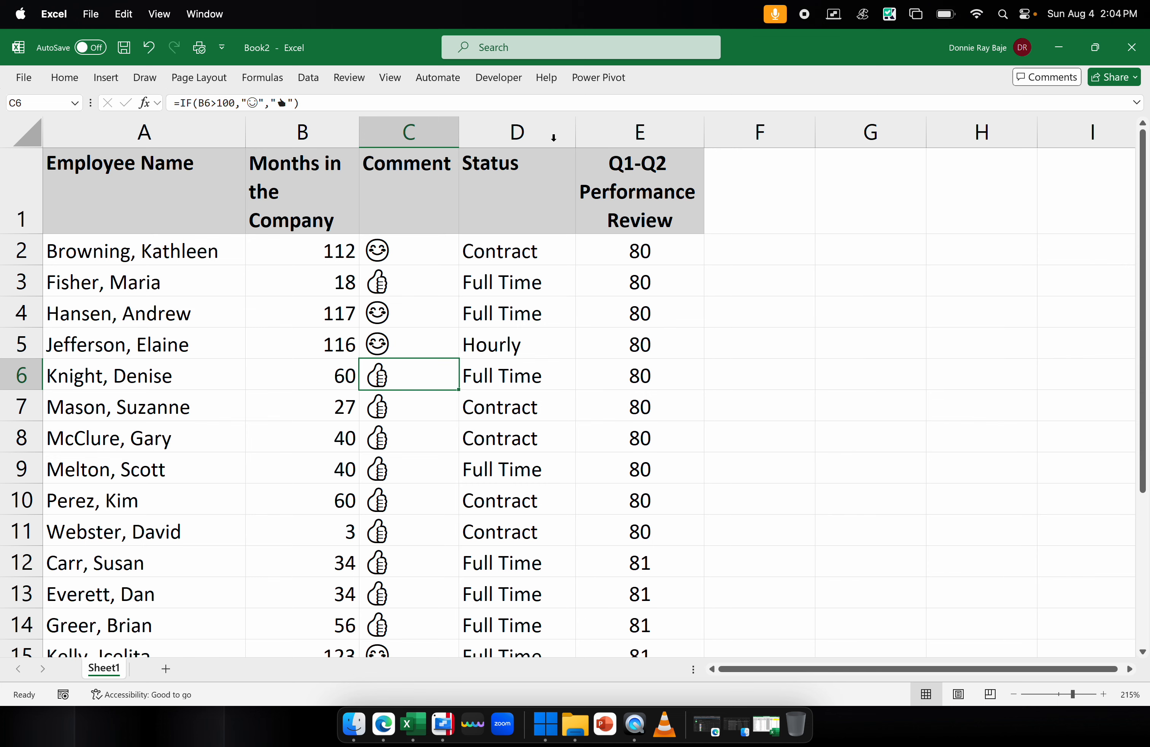
Enter the smiling face emoji in cell G3 using the emoji picker.
left_click(832, 273)
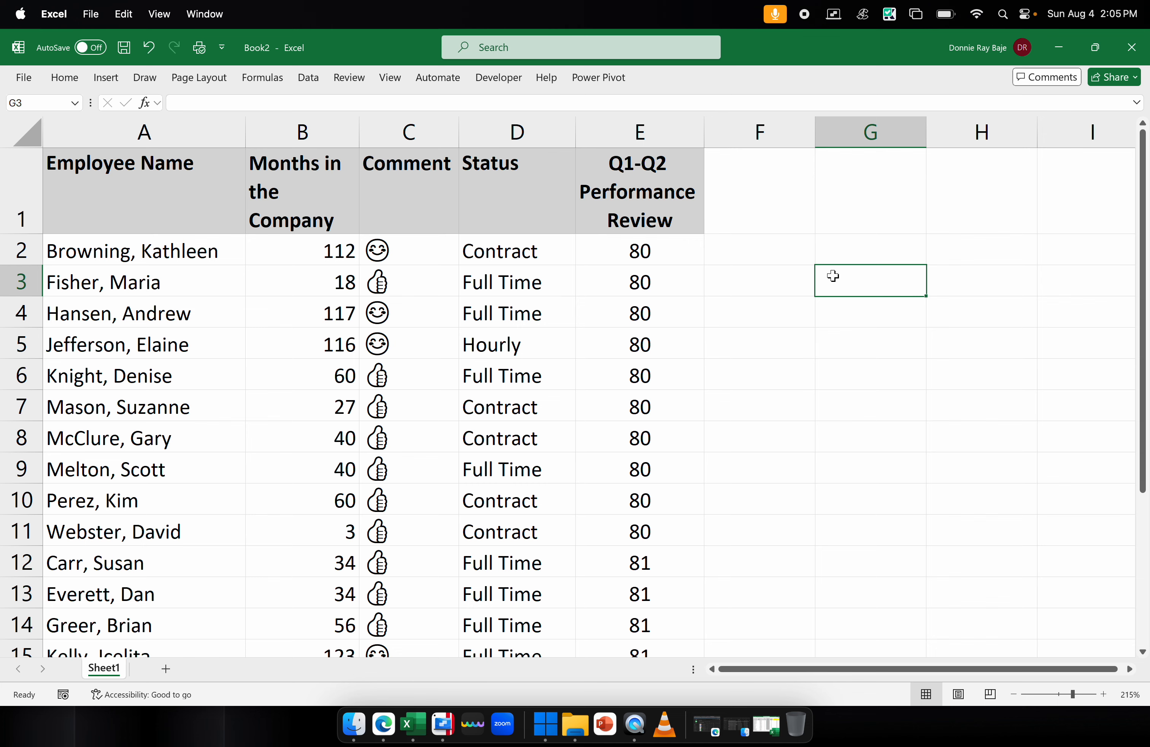
key("ctrl+super+space")
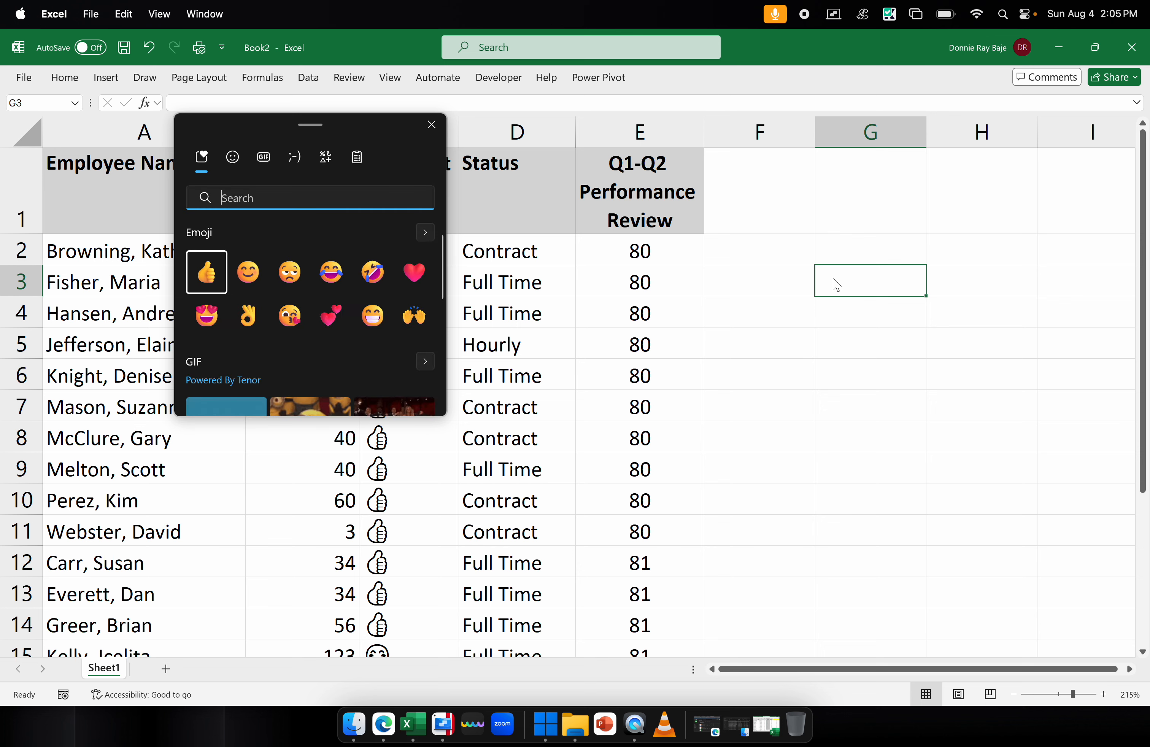
left_click(833, 278)
left_click(837, 277)
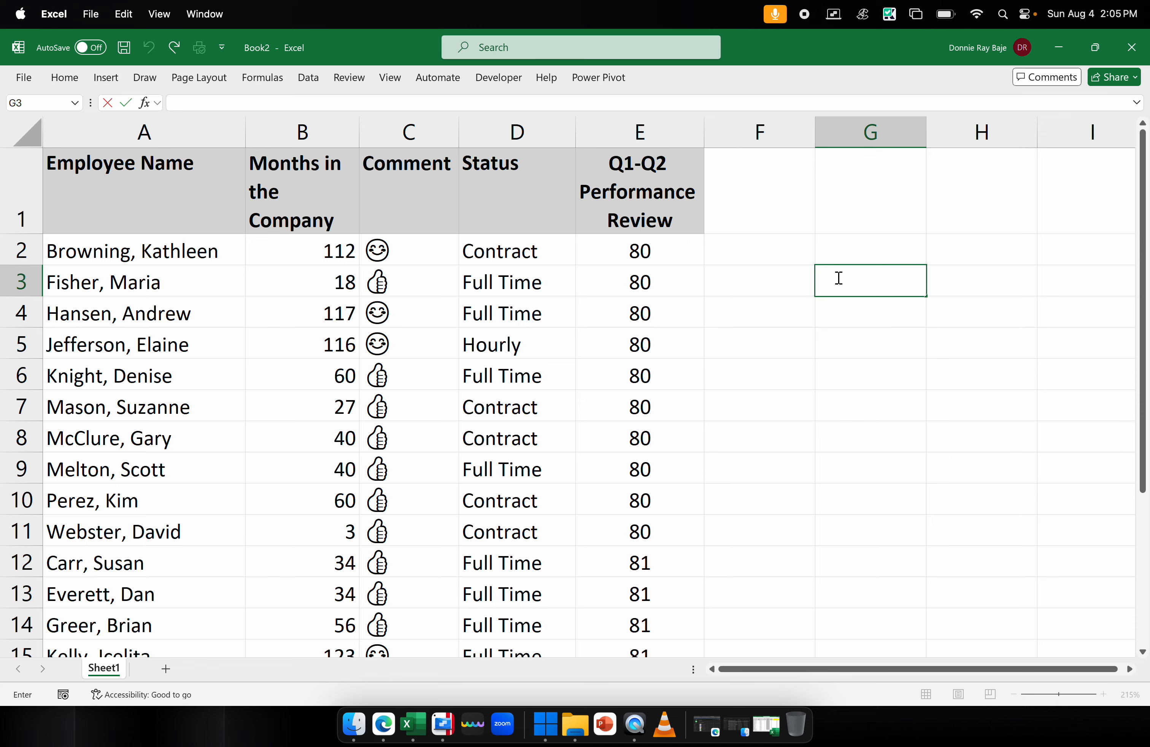
key("ctrl+super+space")
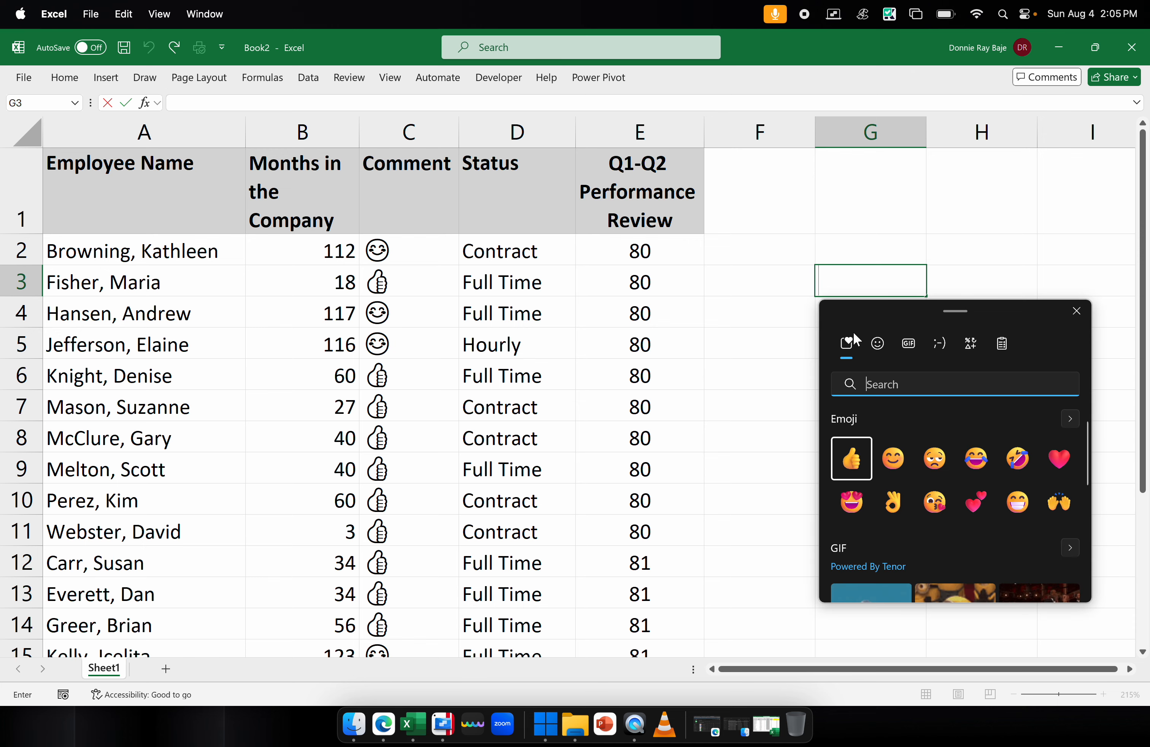
left_click(895, 459)
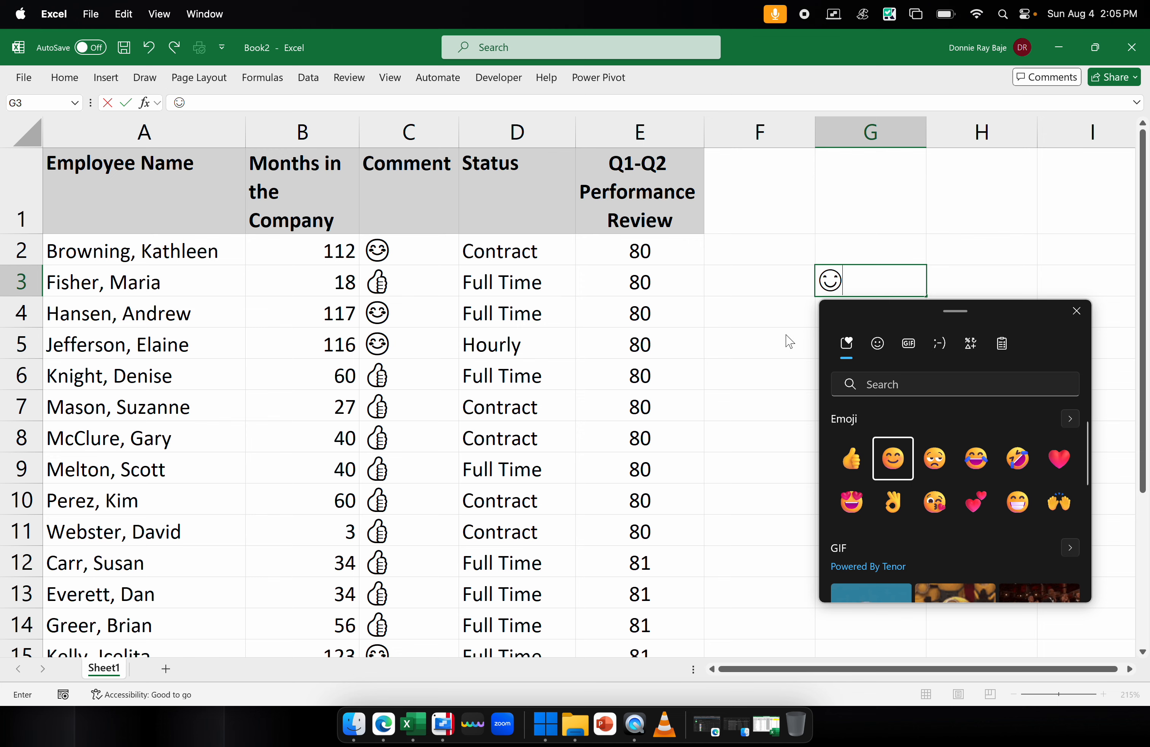
key("Escape")
key("Return")
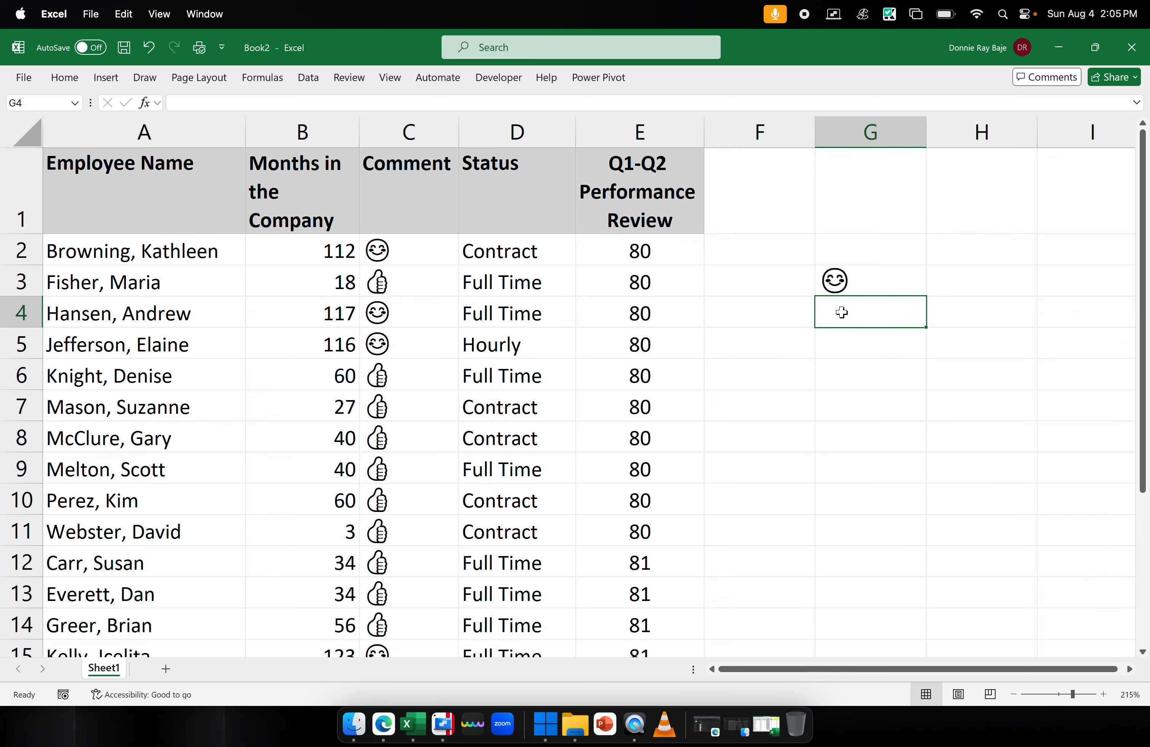
Enter a single thumbs up emoji in cell G4 and narrow column G to fit the emojis.
double_click(850, 317)
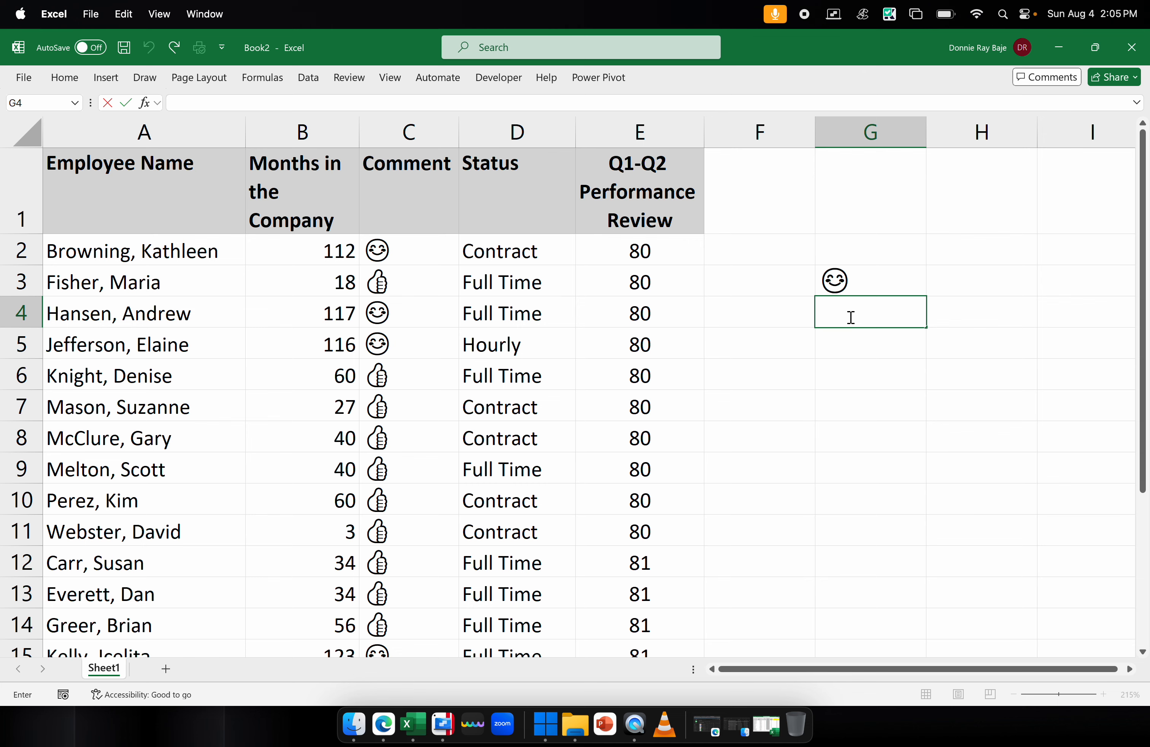
key("super+period")
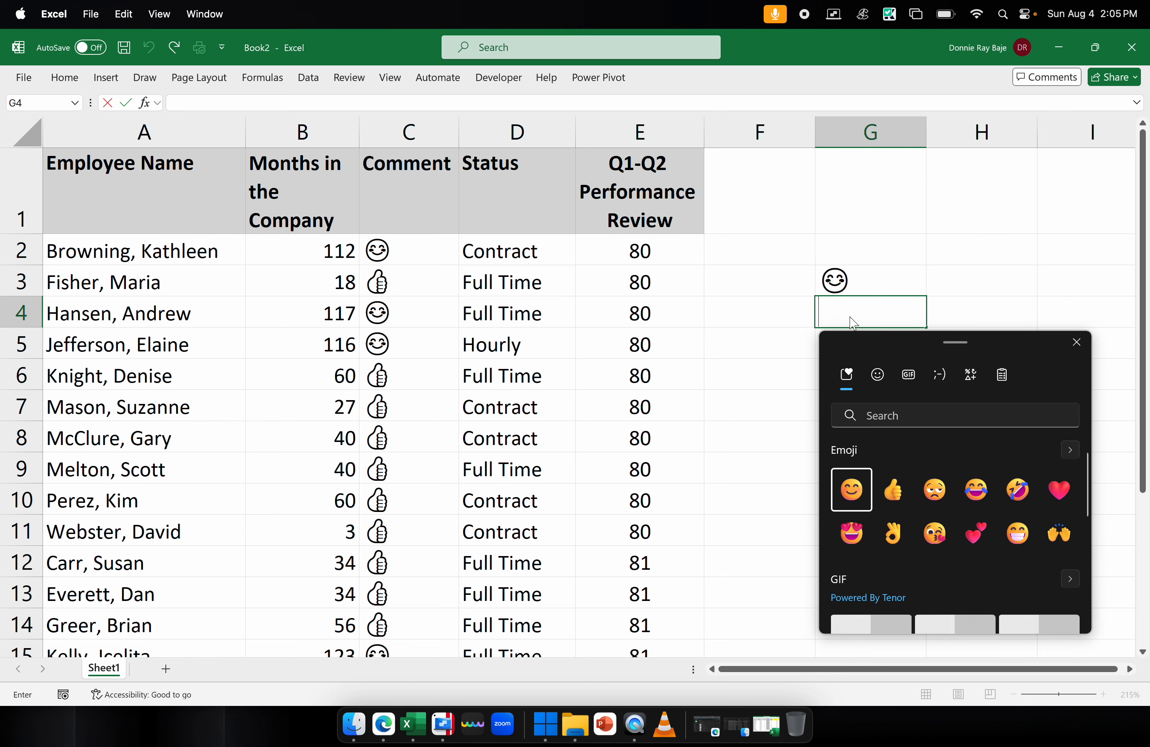
left_click(875, 499)
left_click(883, 493)
left_click(882, 493)
left_click(891, 323)
key("BackSpace")
key("BackSpace")
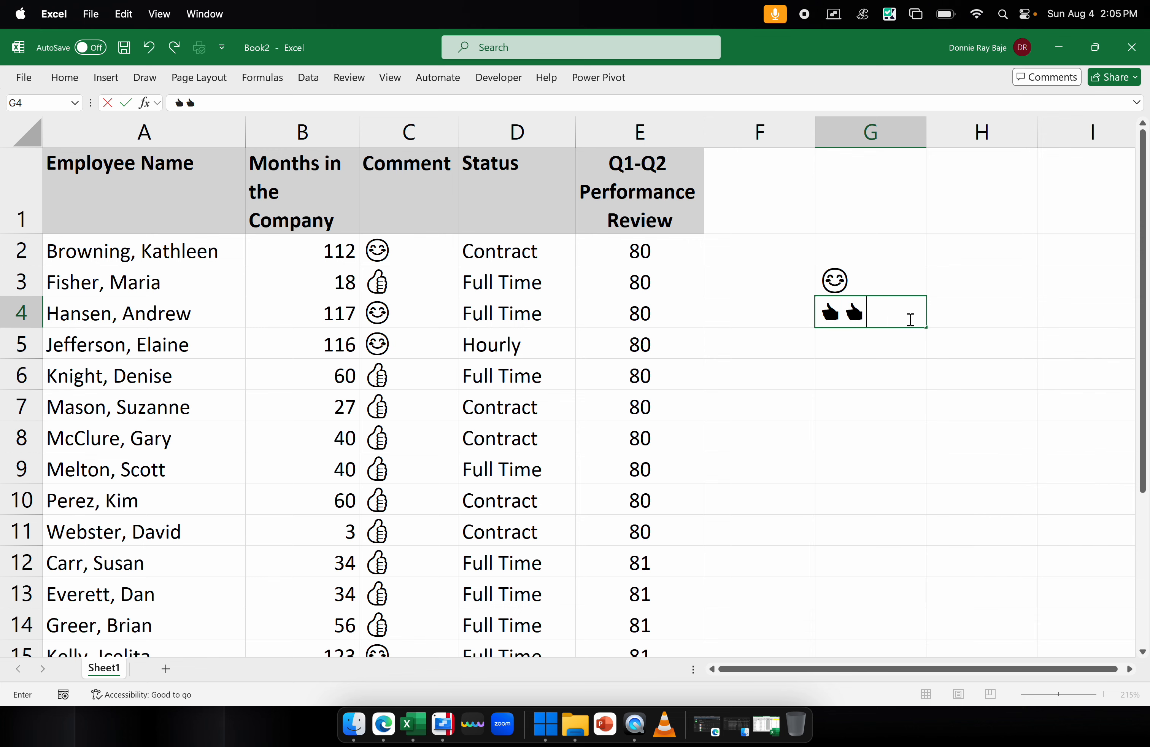
left_click(940, 248)
left_click_drag(927, 133, 871, 138)
Enter the formula =COUNTIFS(C:C,G3) in cell H3 to count the smiling faces in the Comment column.
left_click(897, 276)
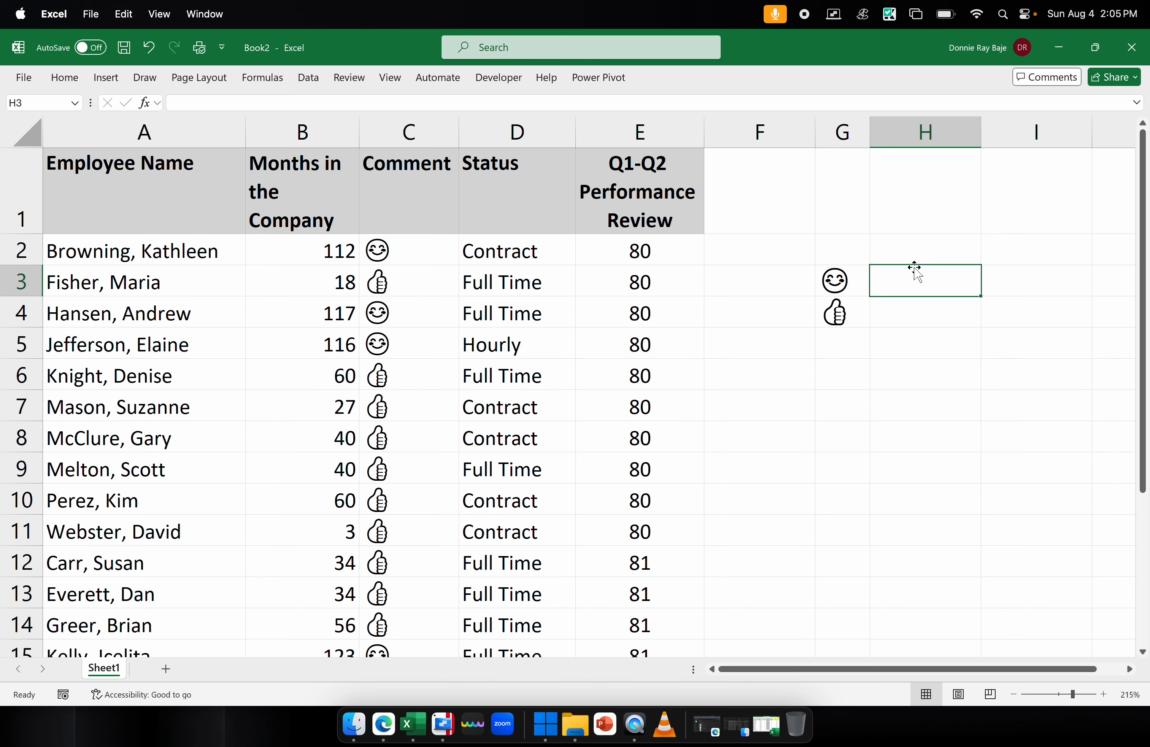
type("=CO")
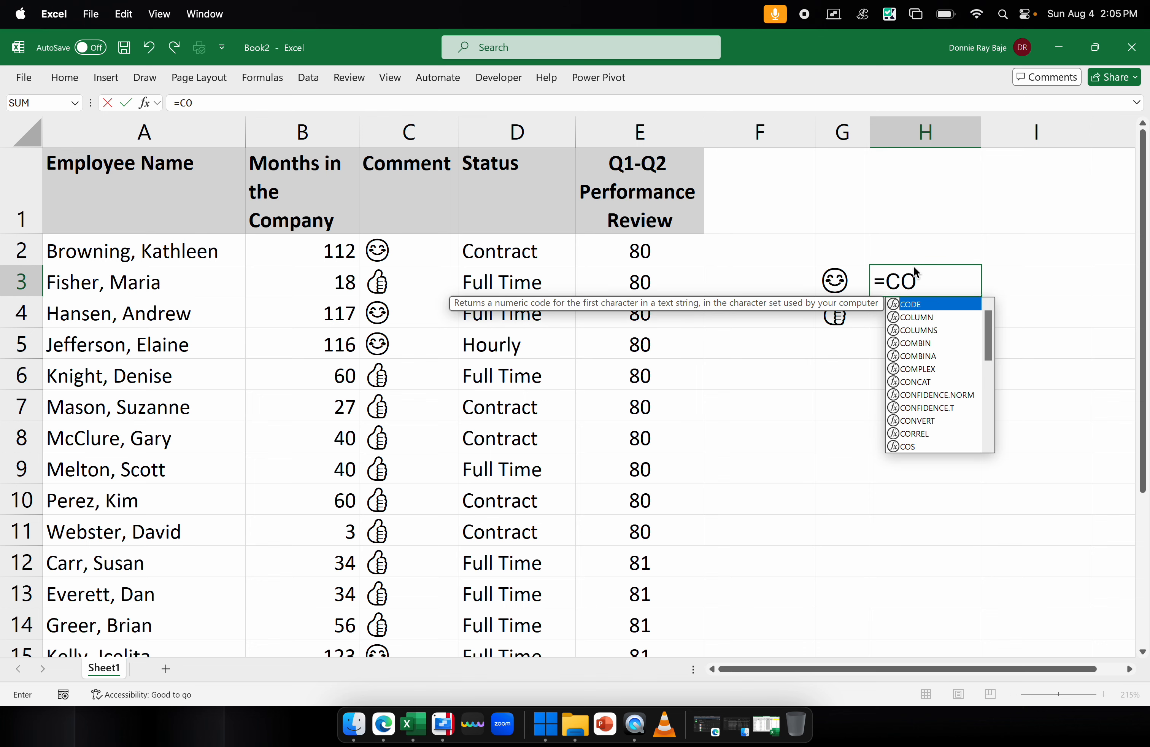
type("UNTIFS(")
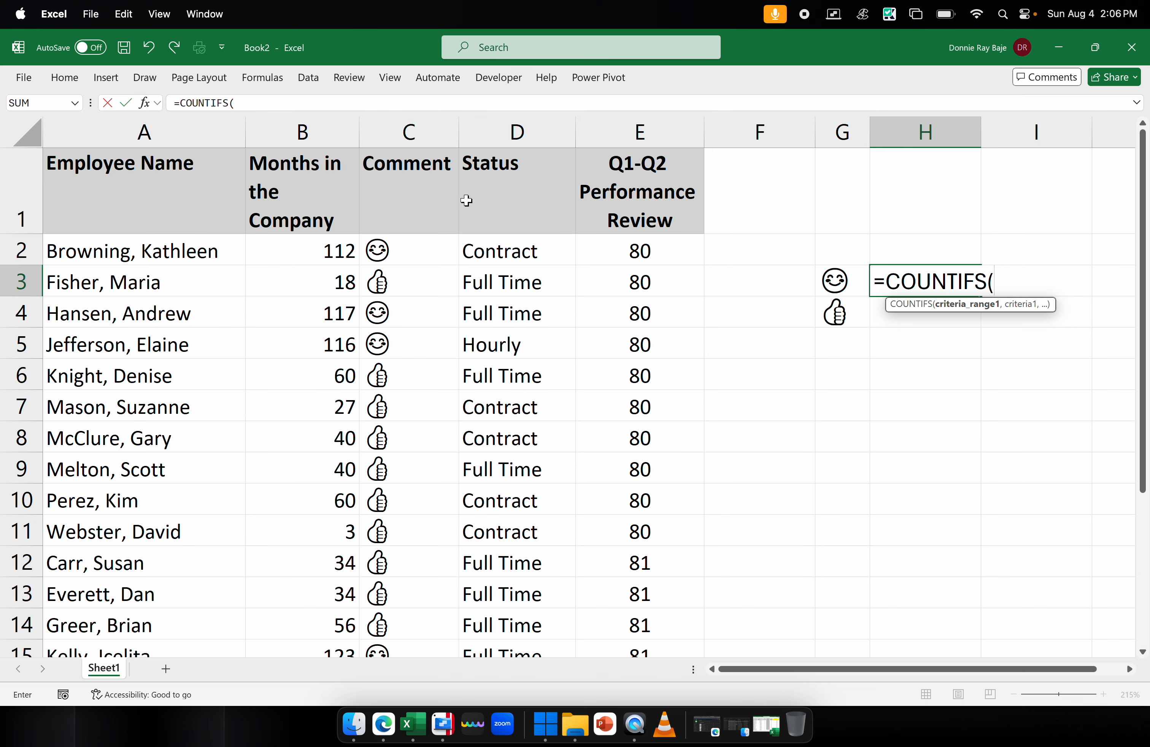
left_click(437, 138)
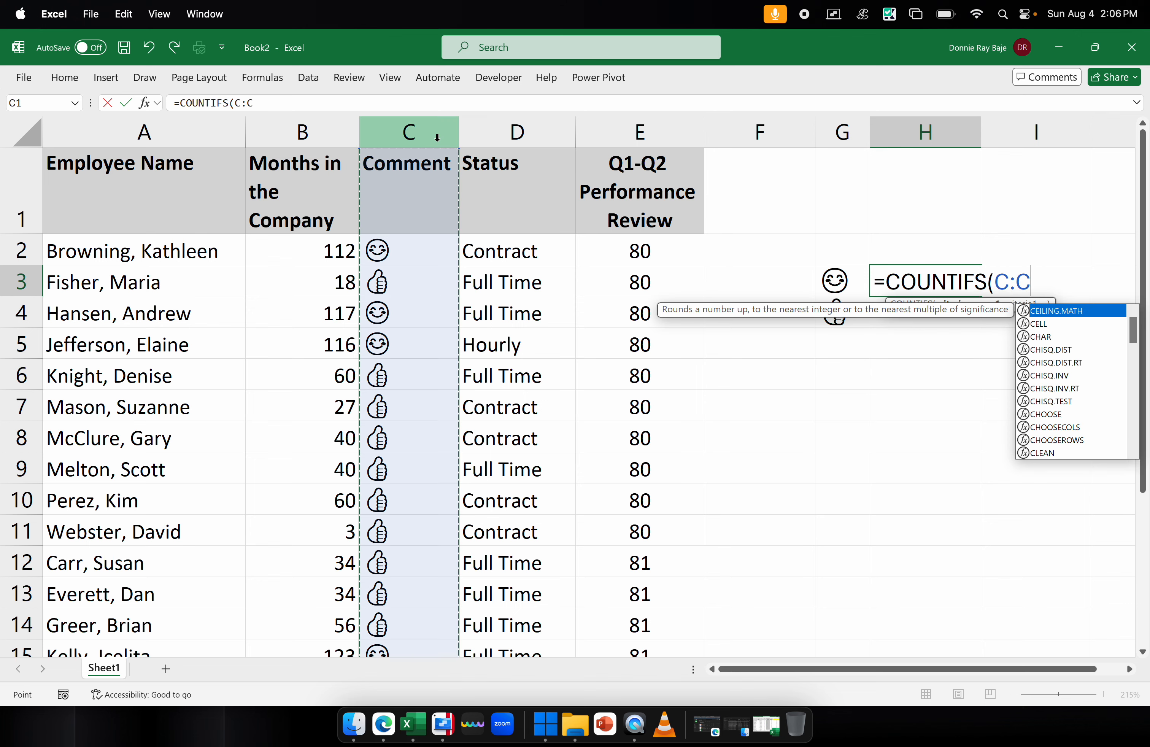
type(",")
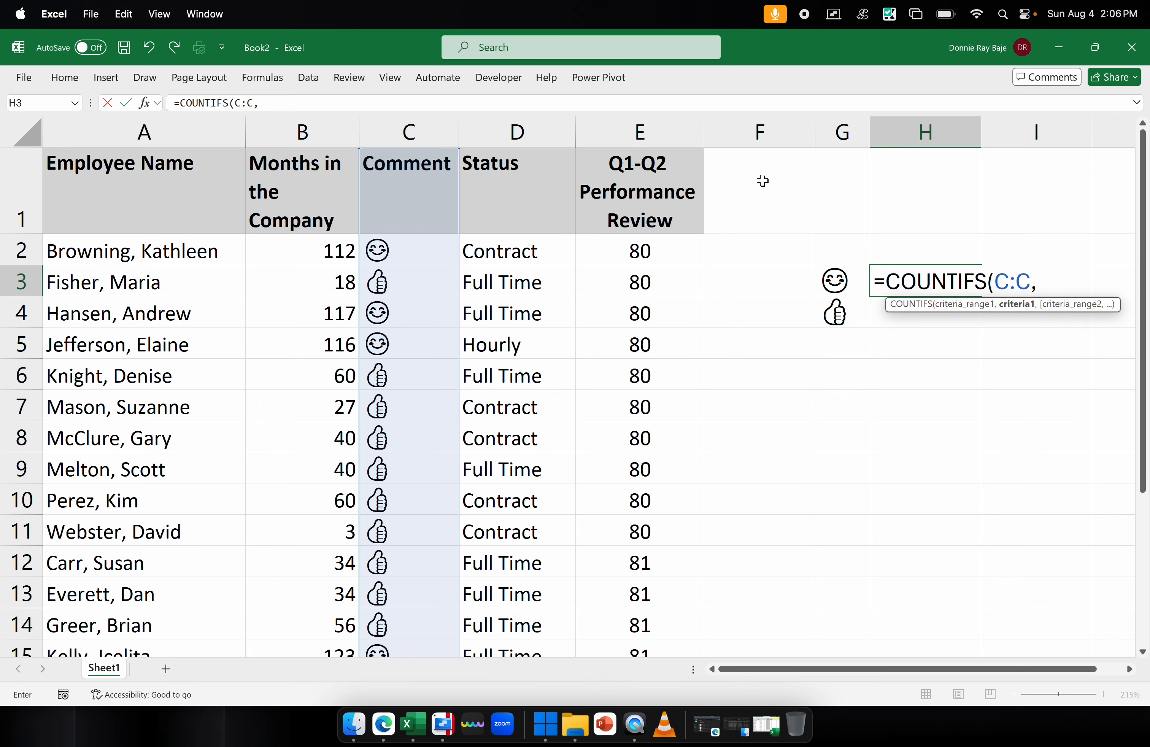
left_click(838, 289)
left_click(837, 289)
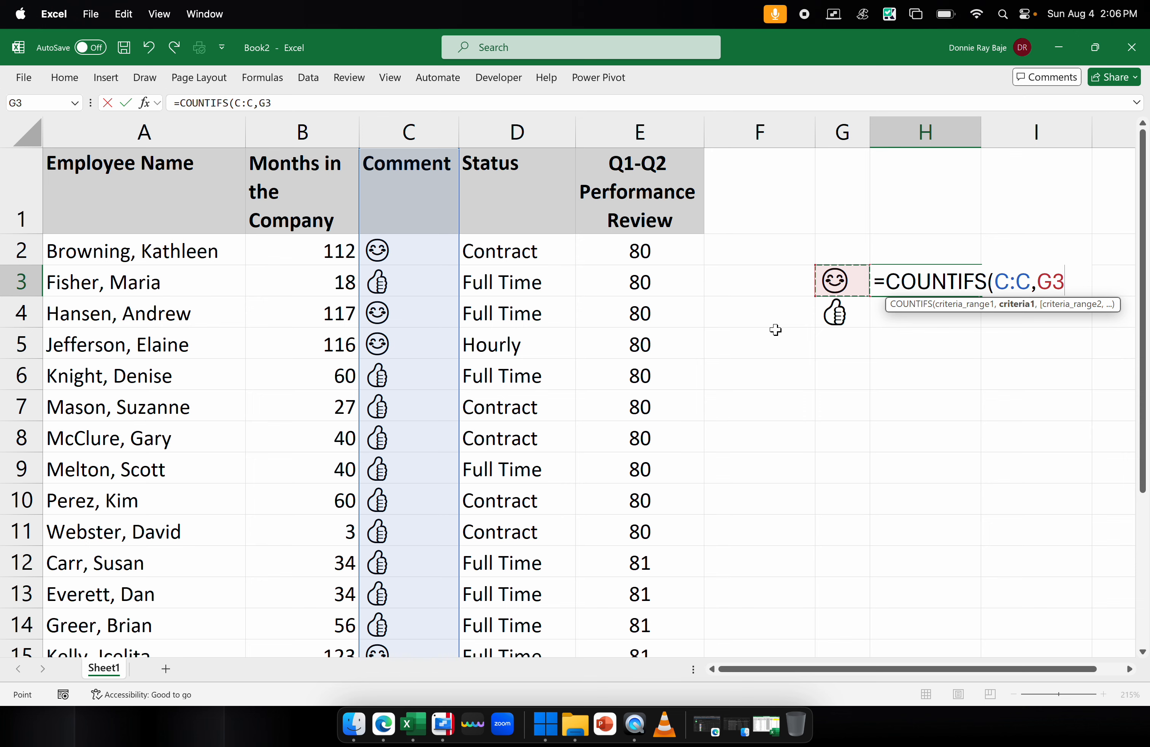
type(")")
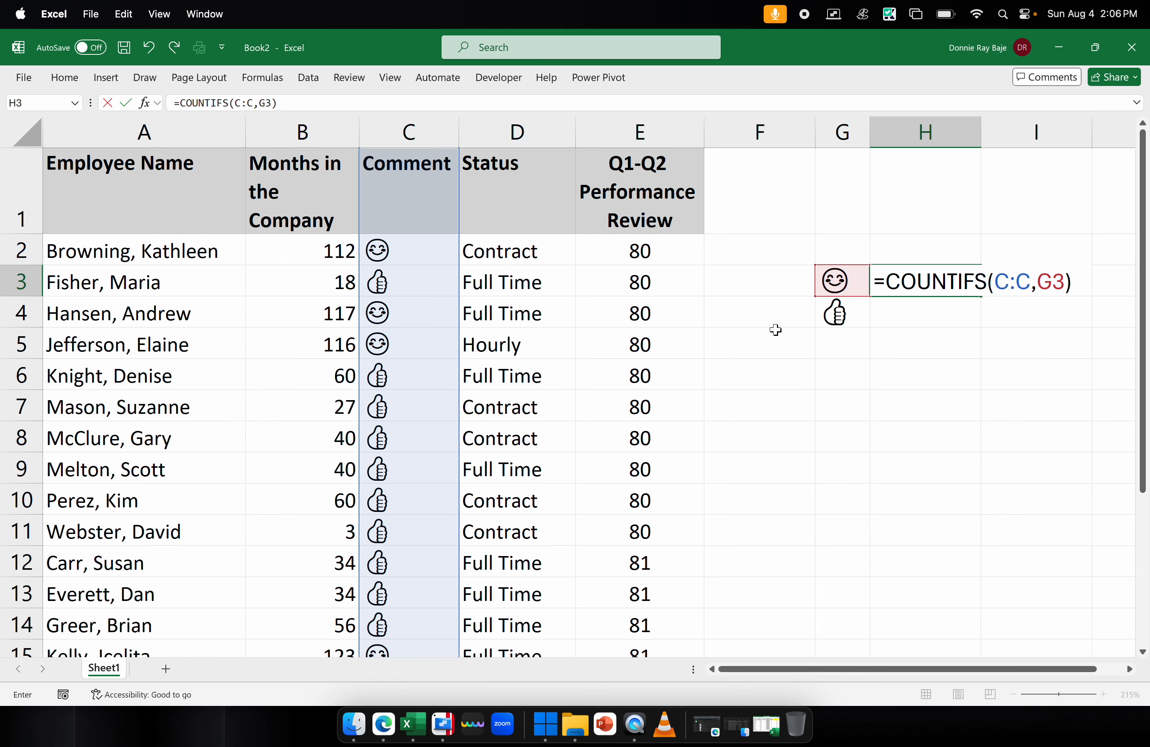
key("Return")
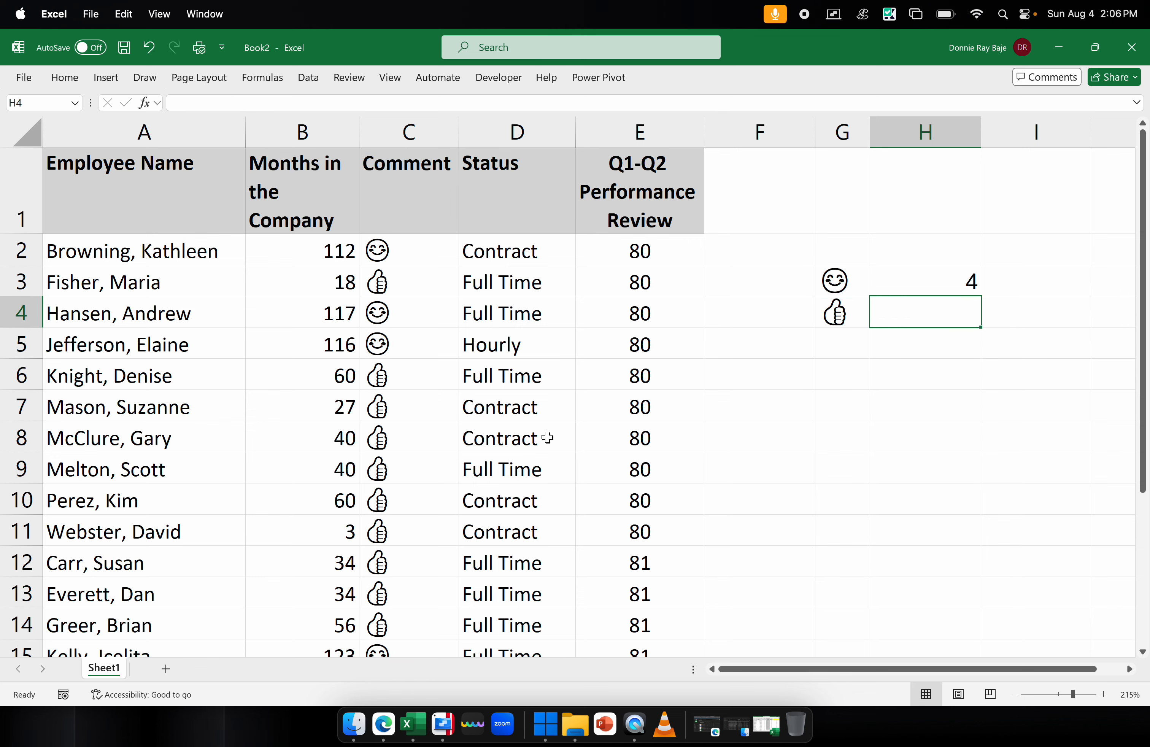
Check the smiling faces in the Comment column one by one against the count in H3.
scroll(548, 438, "down", 4)
scroll(548, 438, "up", 4)
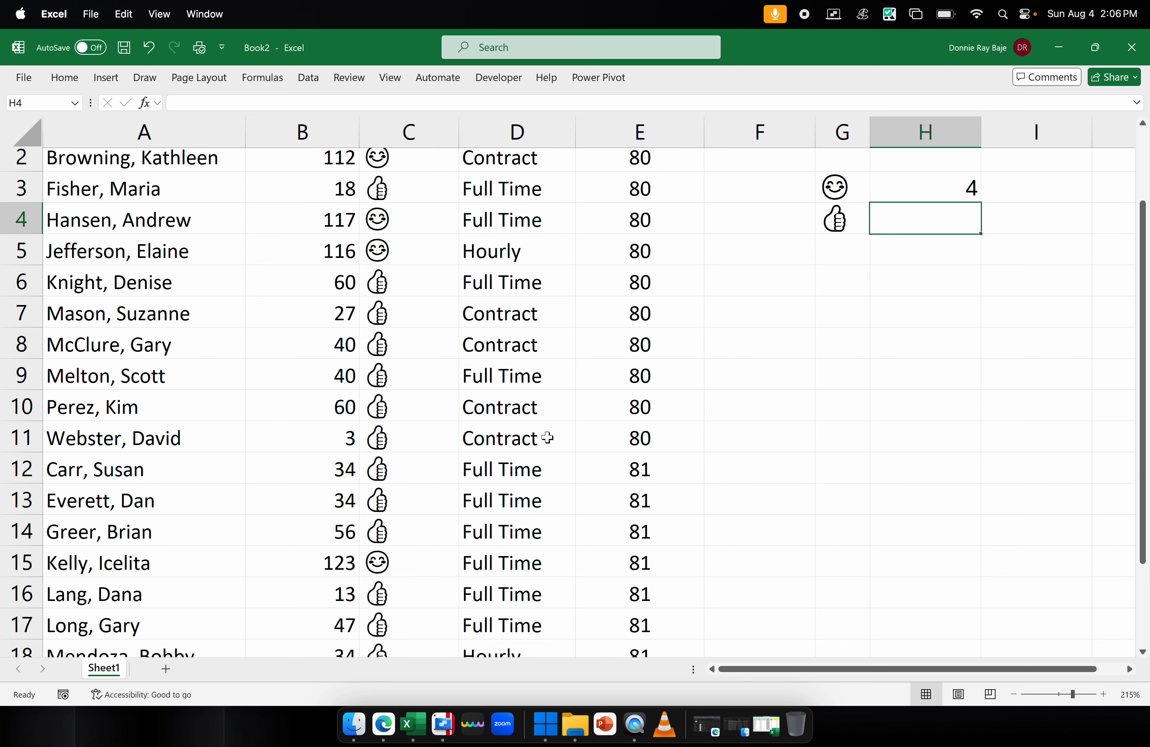
left_click(417, 260)
left_click(416, 322)
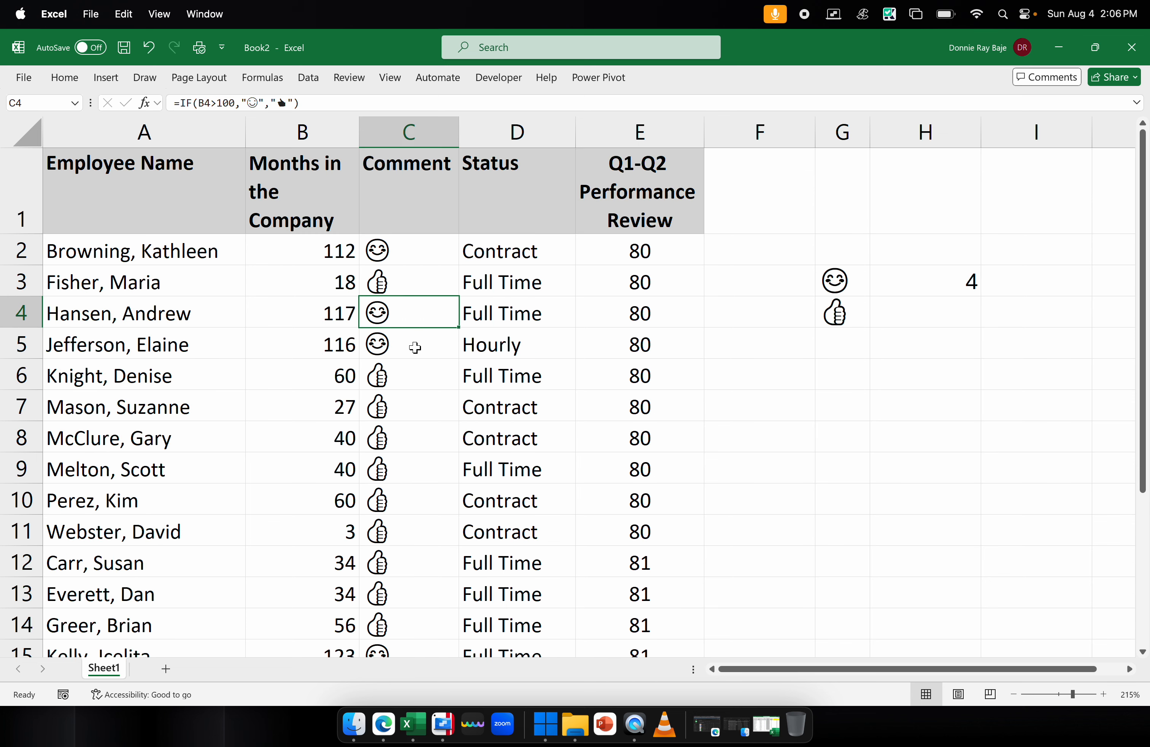
left_click(414, 348)
scroll(436, 378, "down", 4)
left_click(429, 465)
scroll(790, 461, "up", 4)
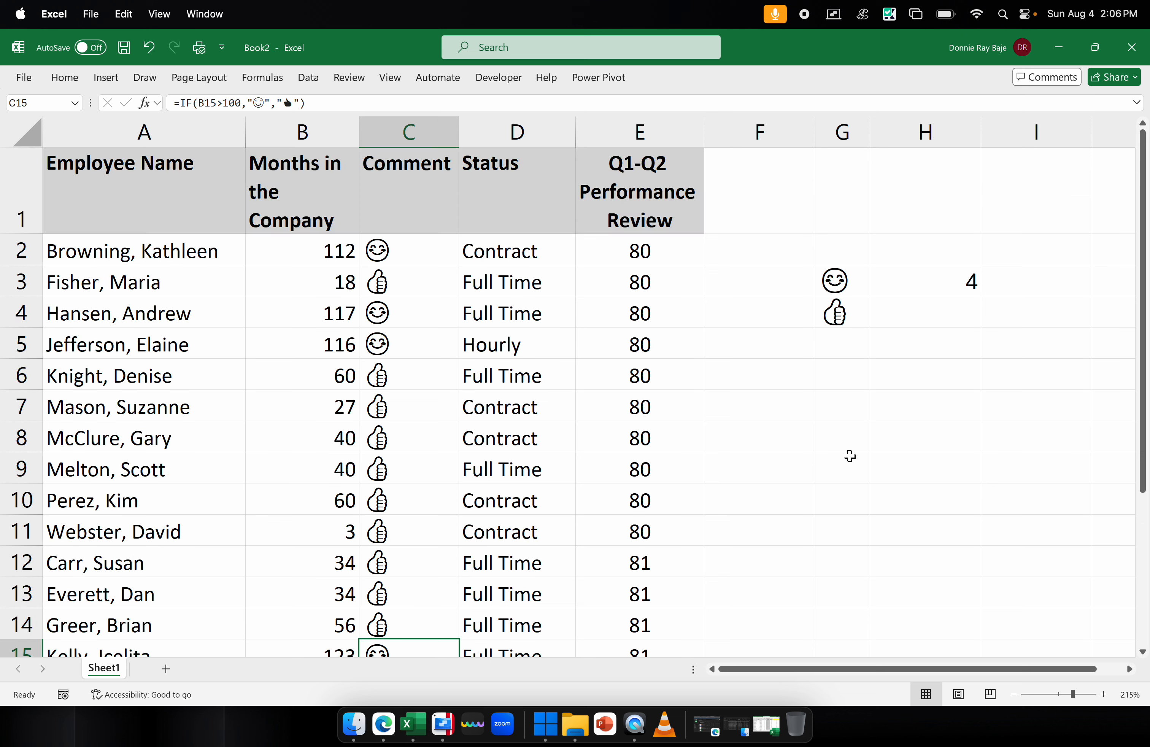
Fill the COUNTIFS formula from H3 down to H4 and narrow column H, leaving the H3 formula as it is.
left_click(969, 289)
left_click_drag(977, 295, 965, 324)
left_click_drag(980, 137, 942, 140)
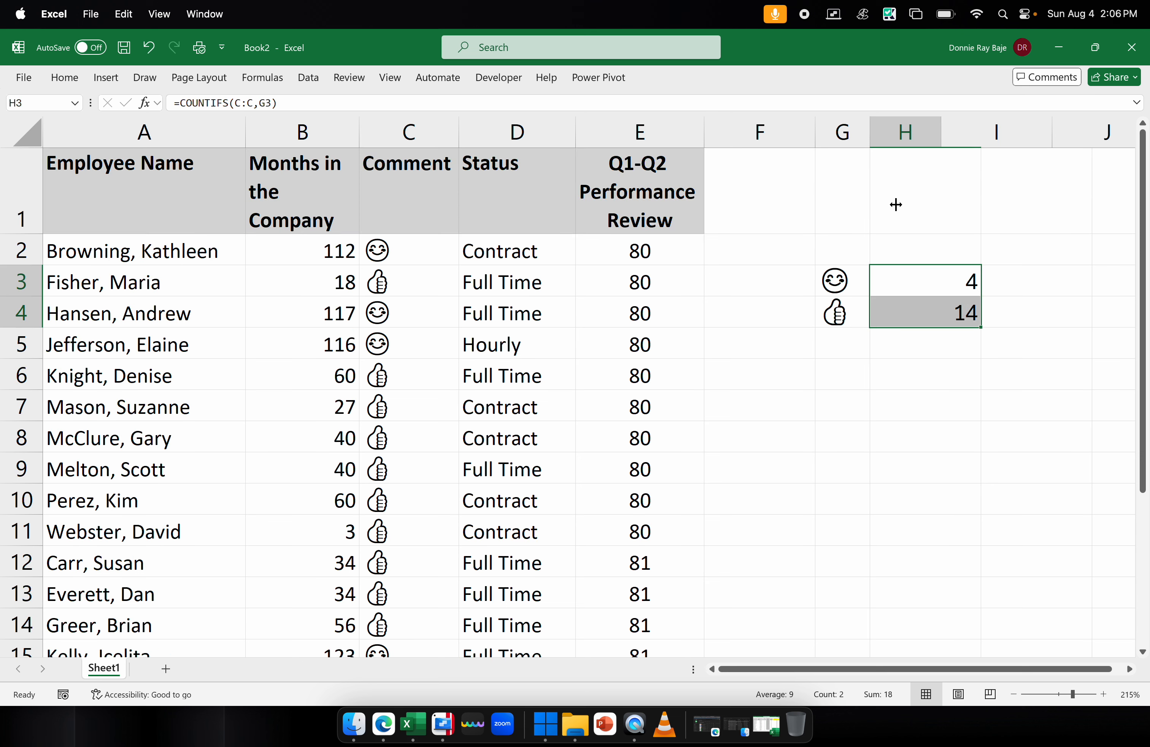
left_click(864, 399)
double_click(916, 282)
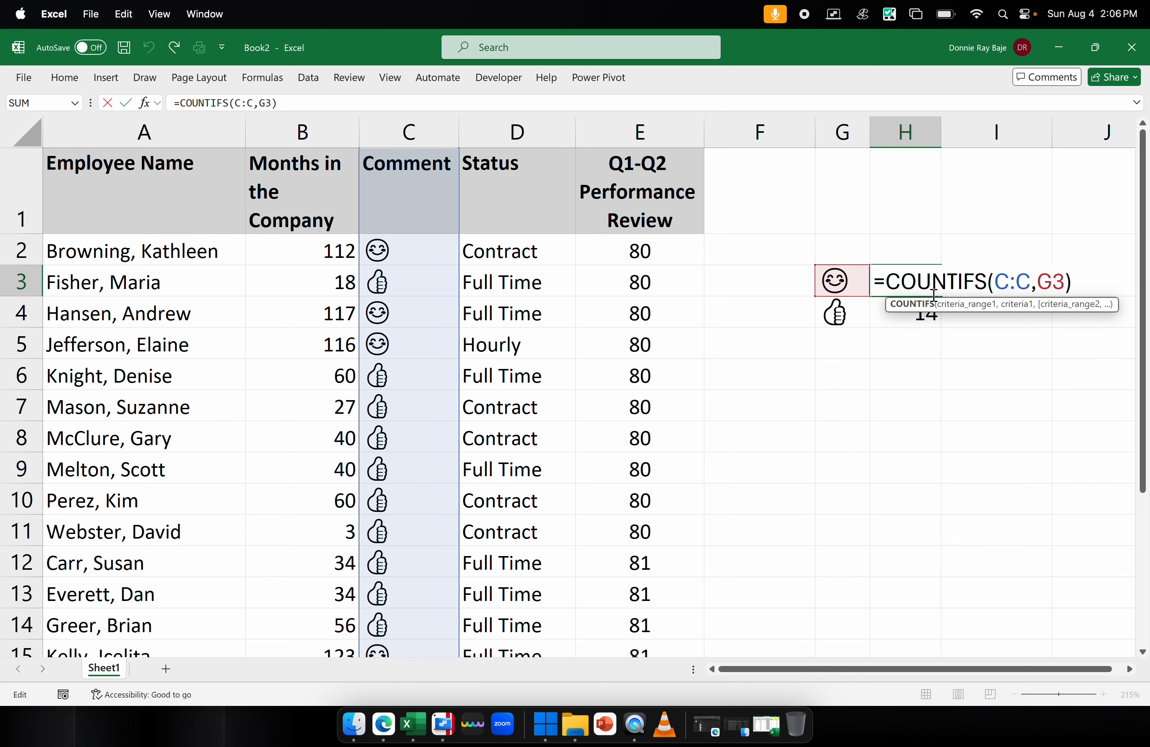
key("Return")
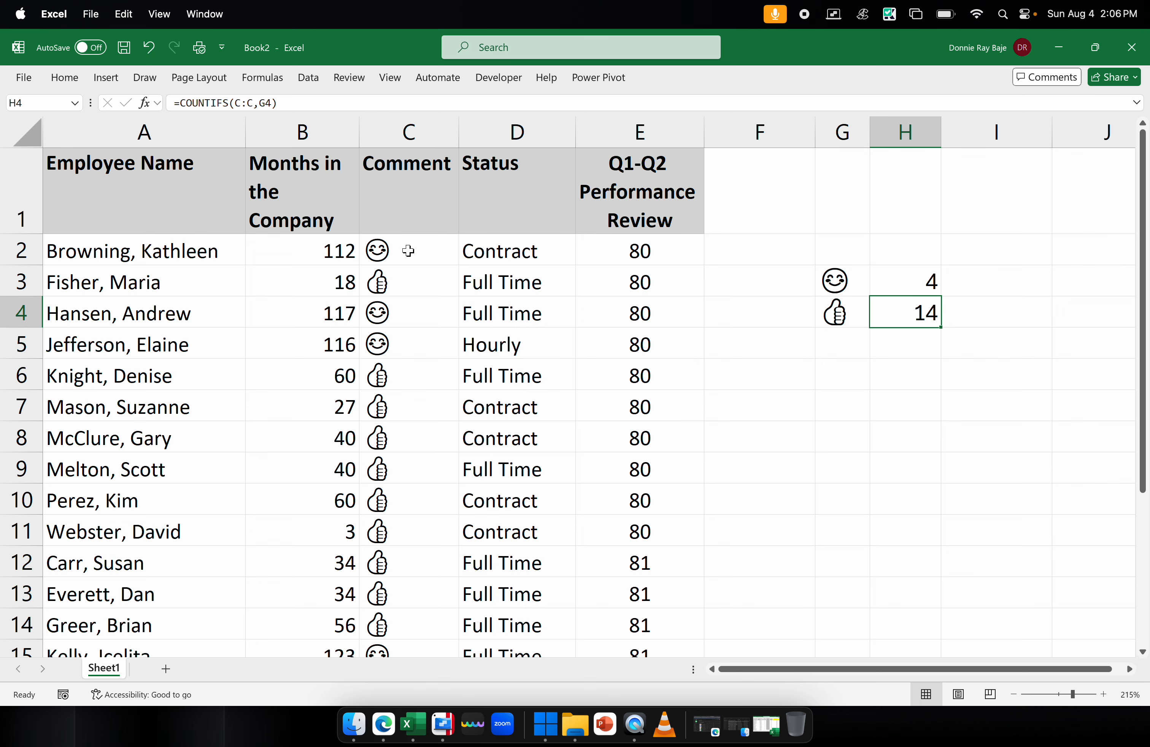
Start an Equal To conditional formatting rule for the Comment cells C2:C19.
left_click_drag(410, 239, 408, 610)
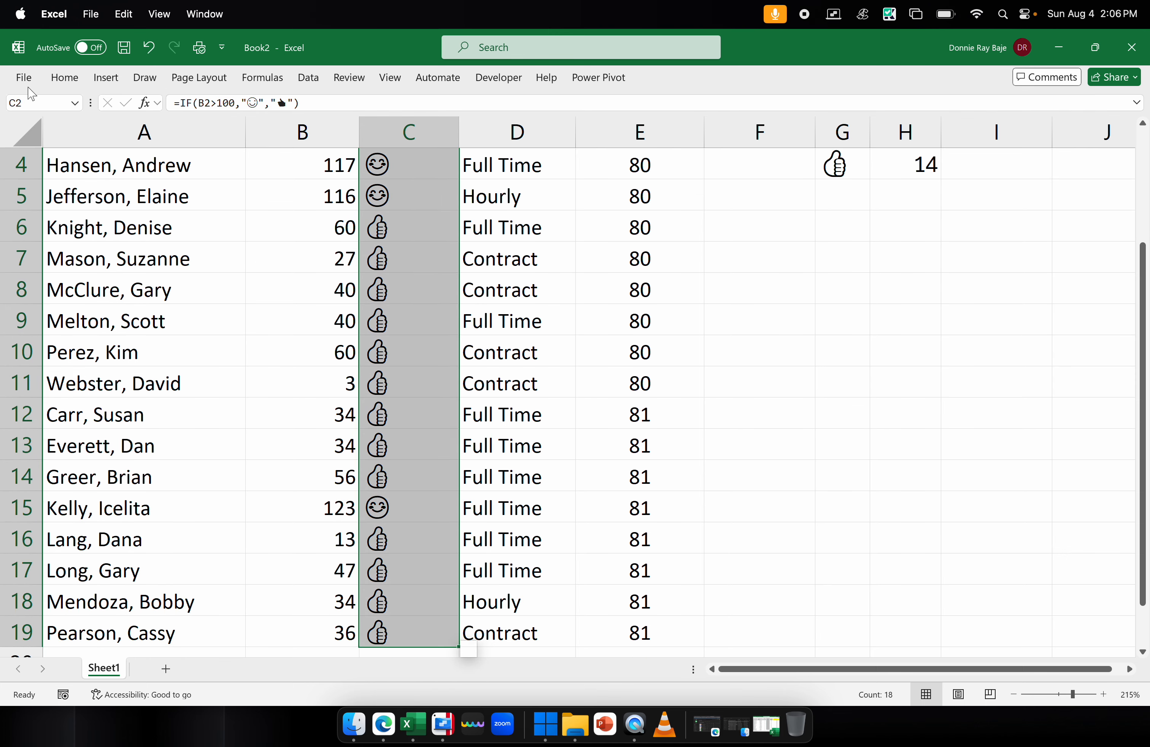
left_click(65, 78)
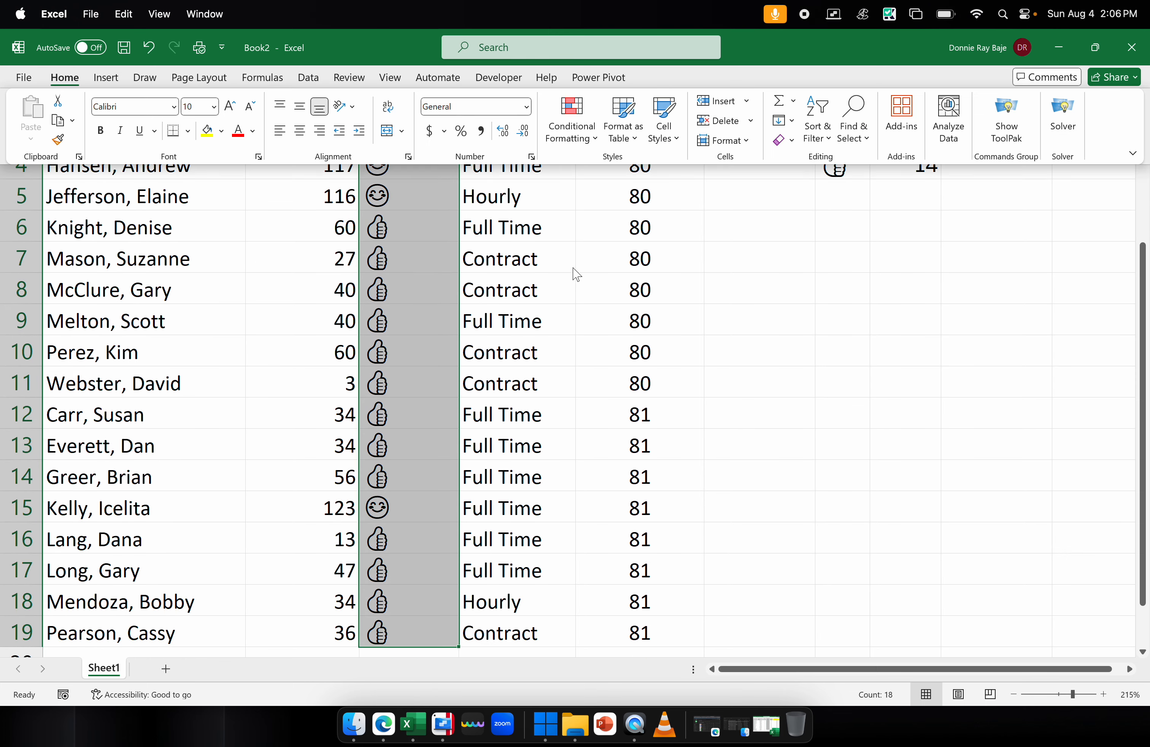
scroll(544, 269, "up", 3)
left_click(575, 129)
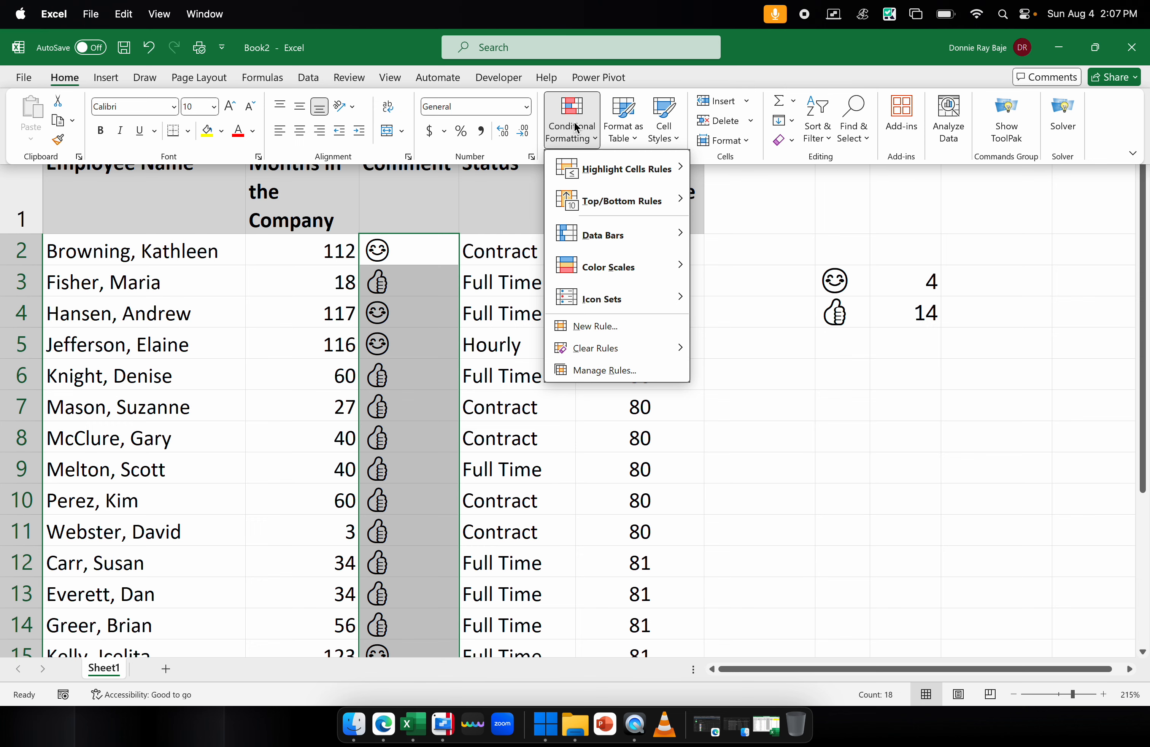
mouse_move(626, 178)
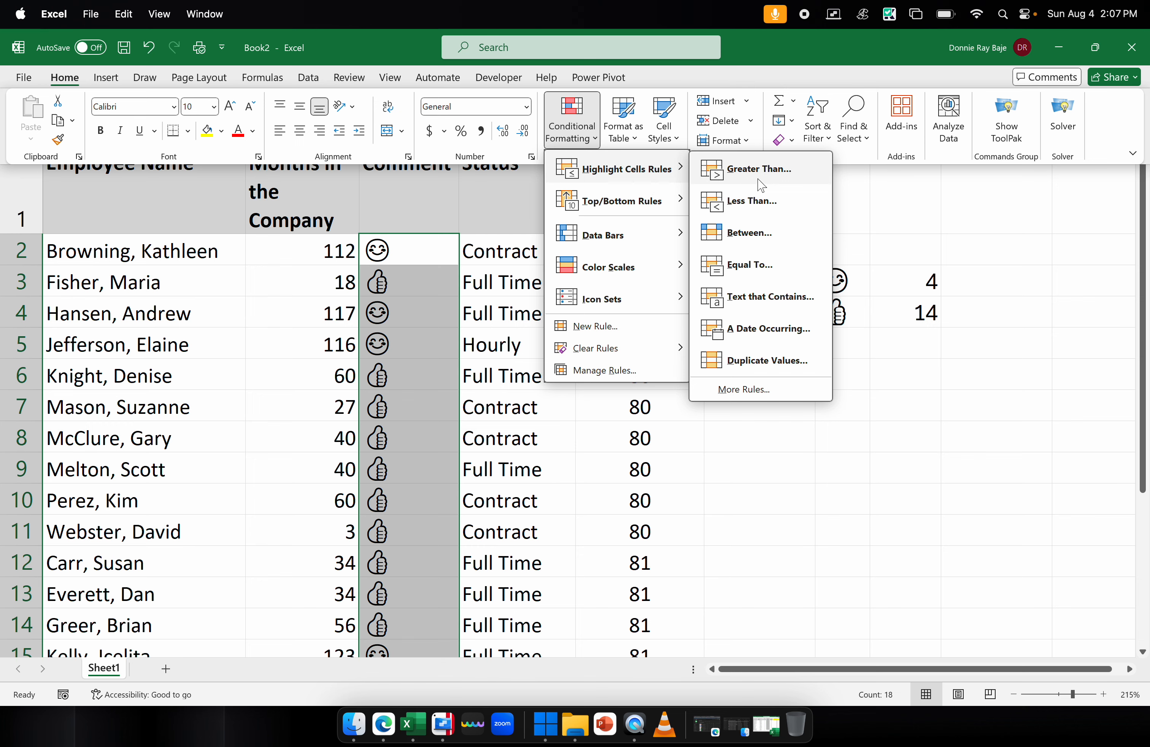
left_click(760, 265)
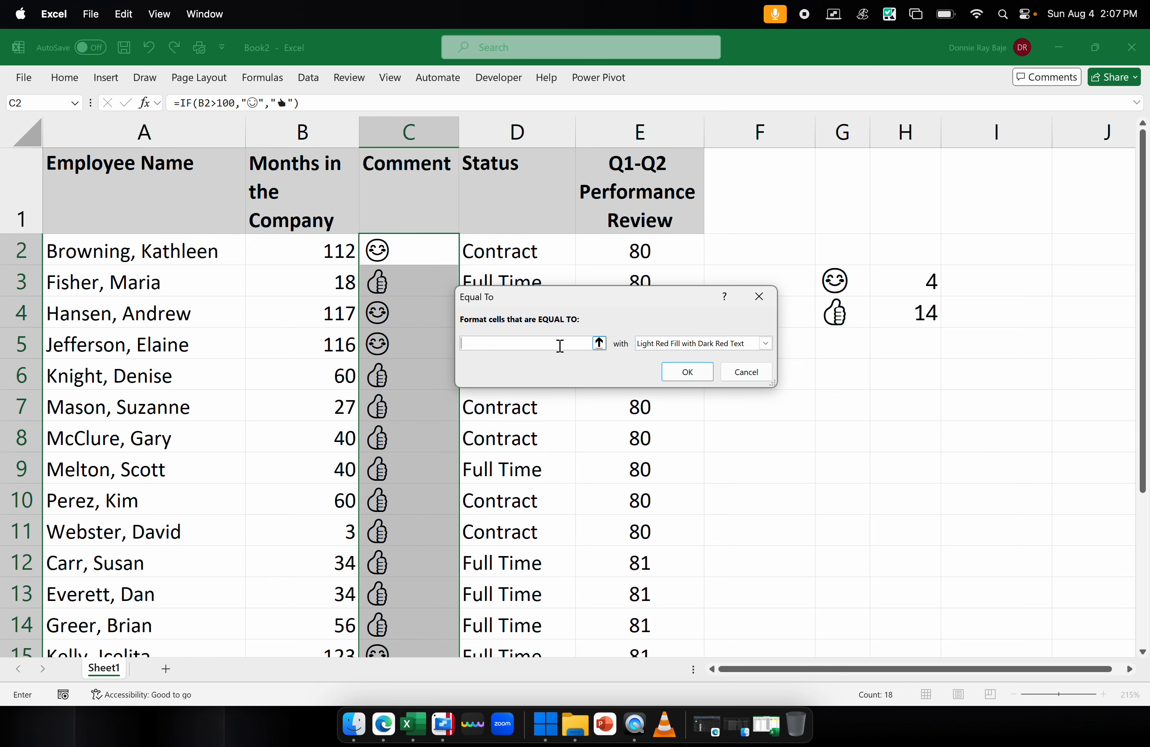
Enter a single smiling face emoji as the value the Equal To rule compares with, removing the extra emojis.
key("super+period")
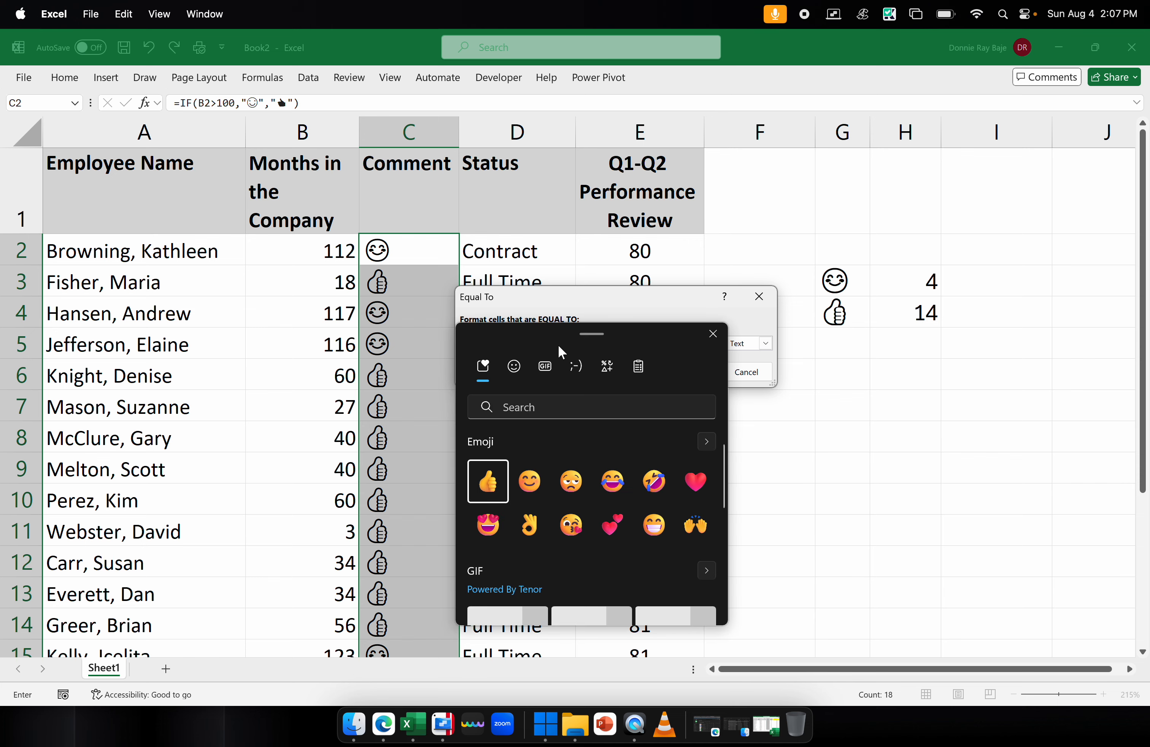
left_click(531, 484)
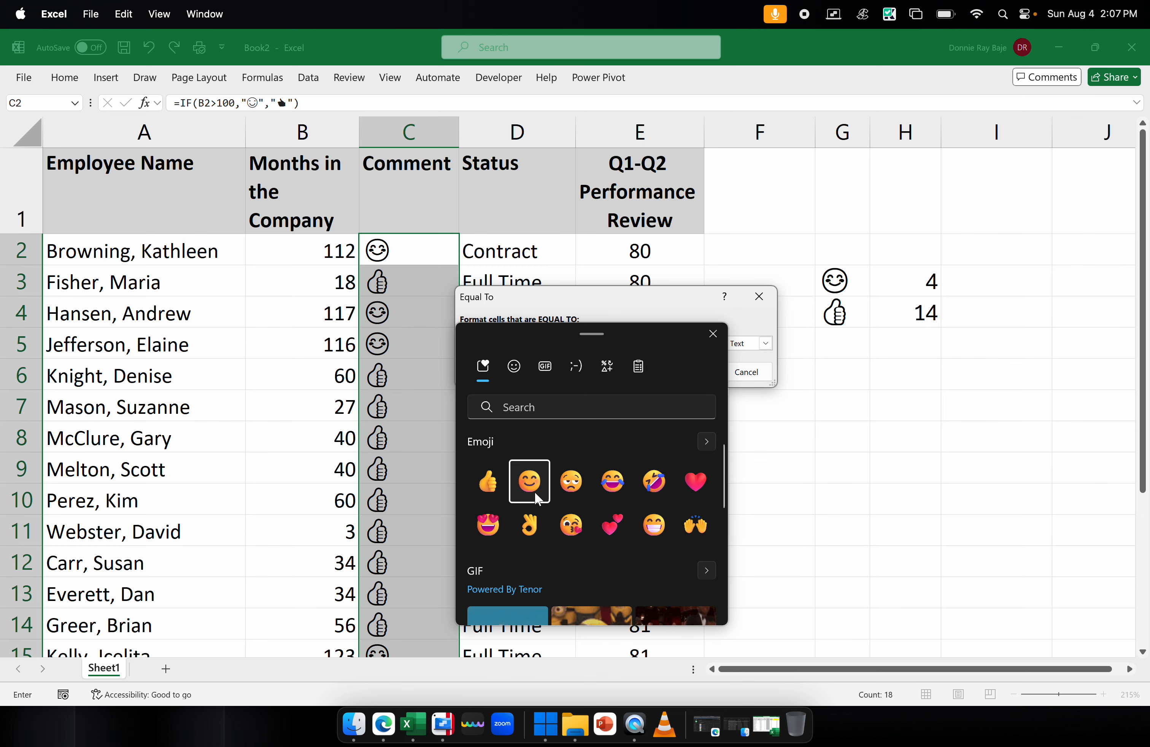
scroll(597, 582, "down", 3)
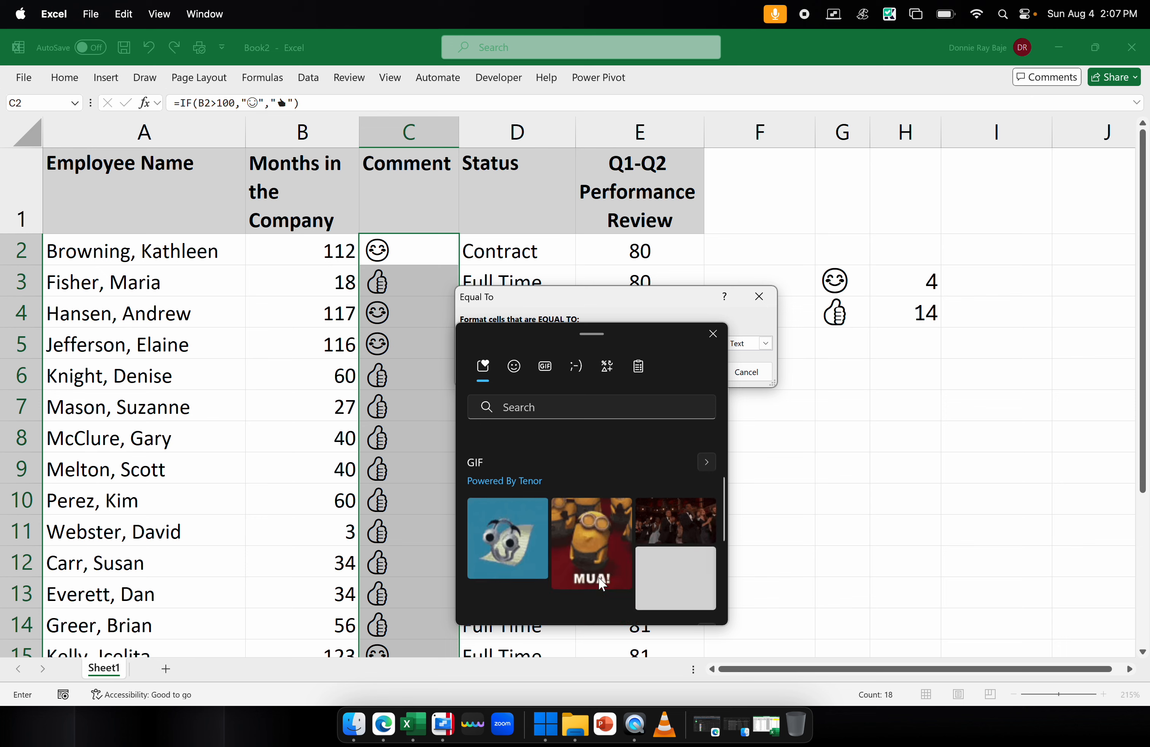
scroll(598, 577, "up", 2)
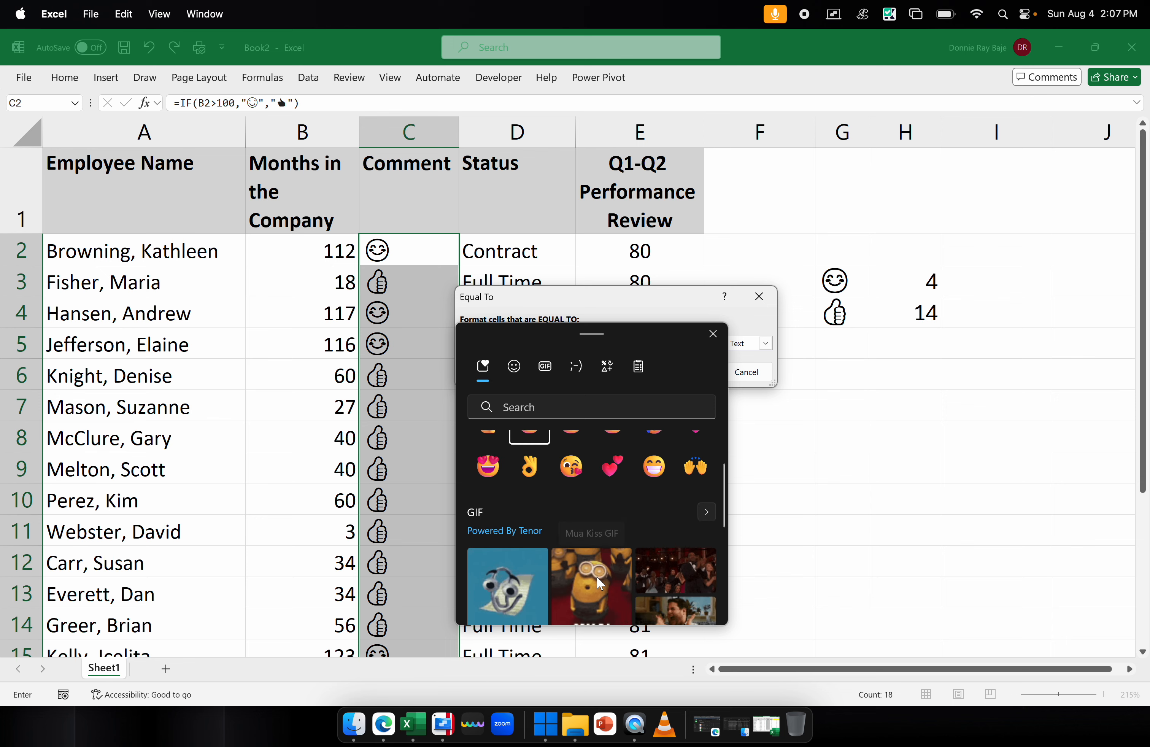
scroll(552, 456, "up", 1)
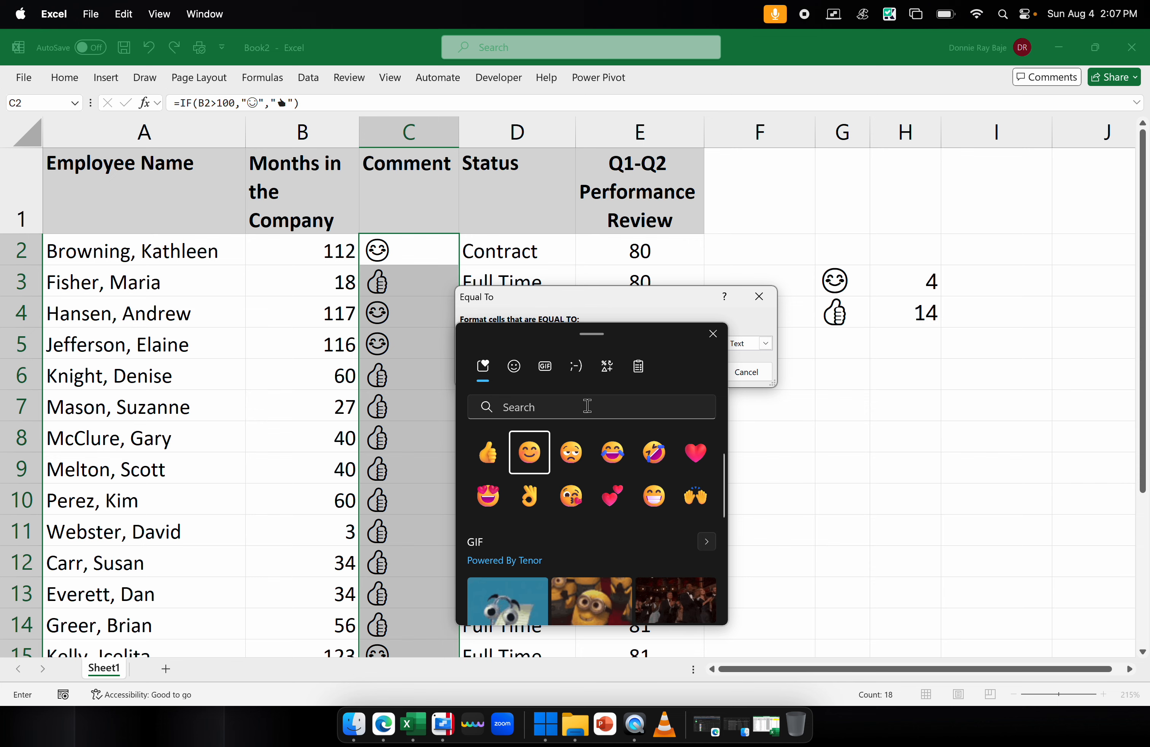
left_click_drag(648, 330, 625, 394)
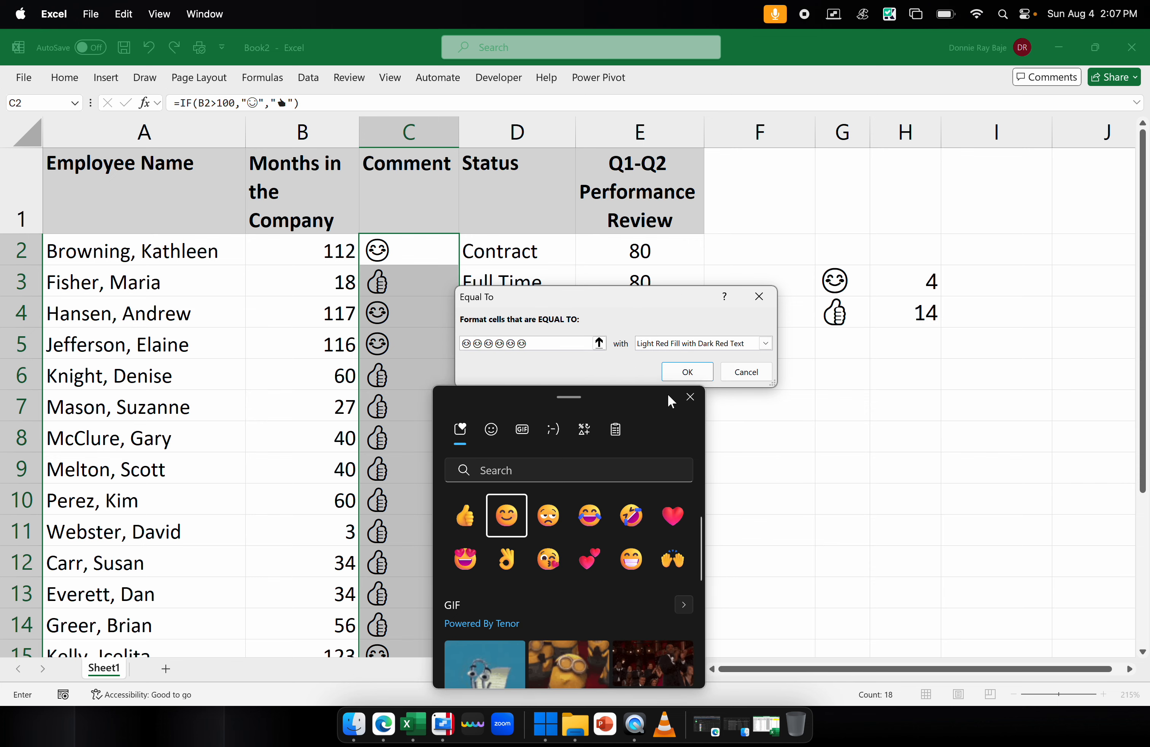
left_click(689, 399)
key("BackSpace")
key("BackSpace")
key("BackSpace")
key("BackSpace")
key("BackSpace")
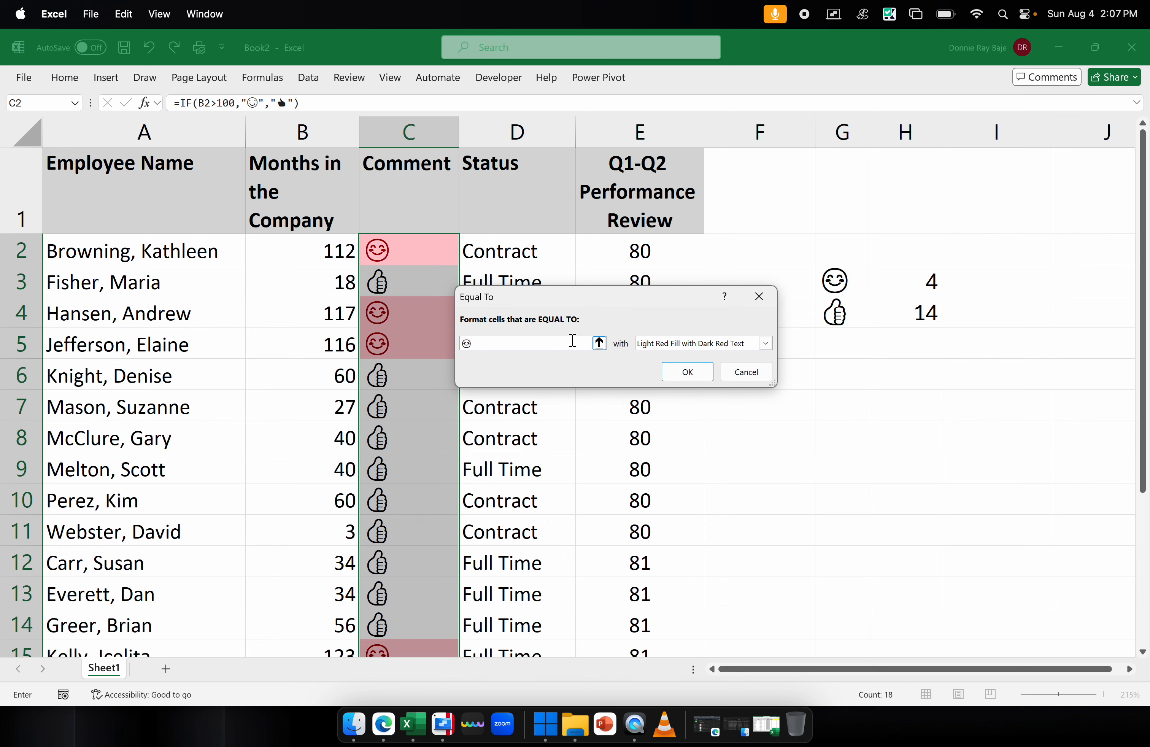
Format the matching smiling face cells with Green Fill with Dark Green Text and apply the rule.
left_click(766, 343)
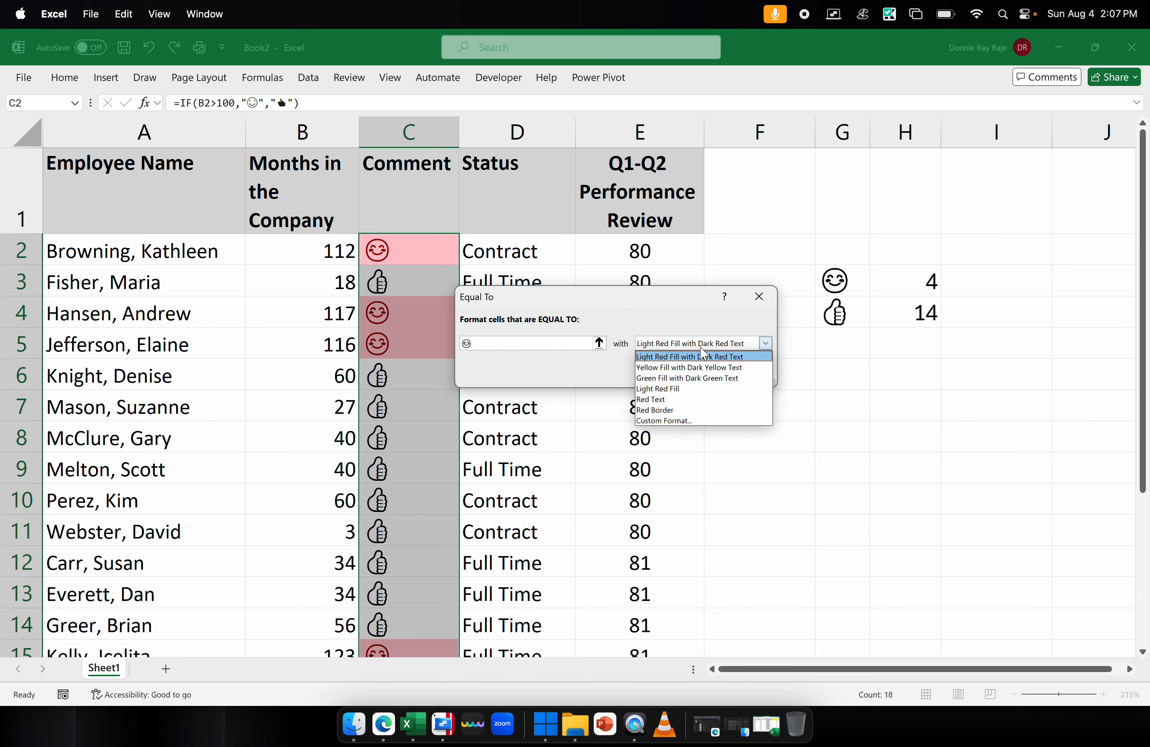
left_click(691, 379)
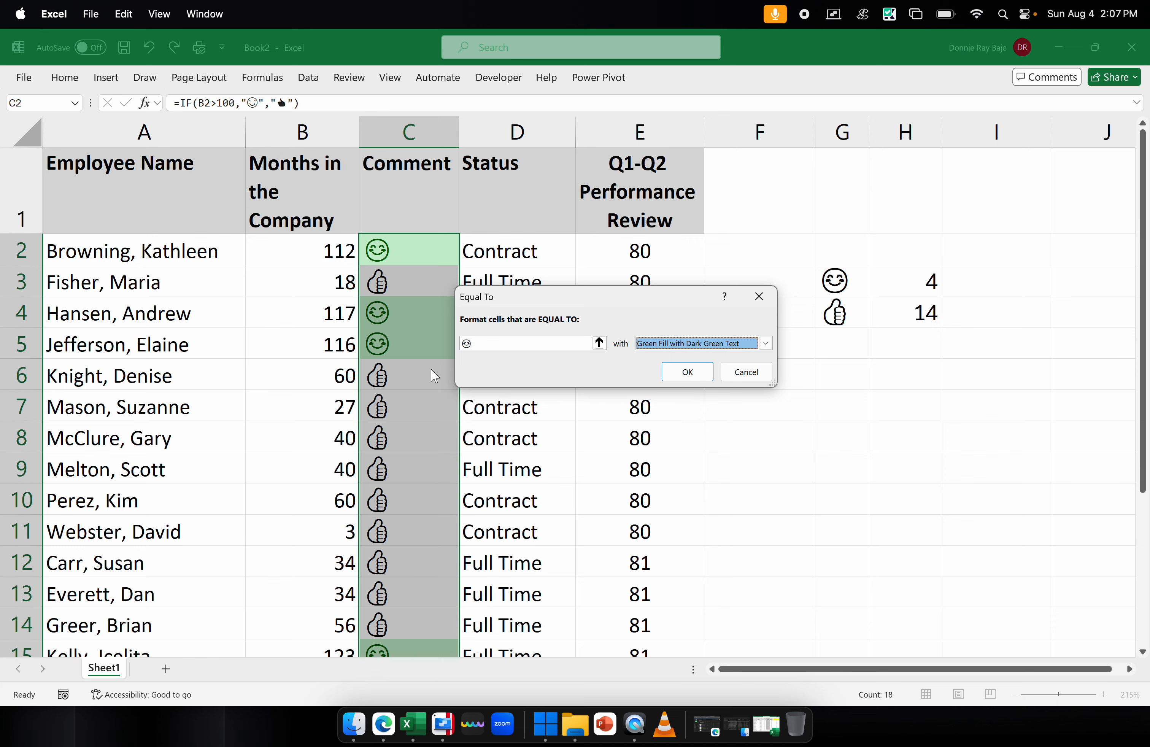
left_click(706, 372)
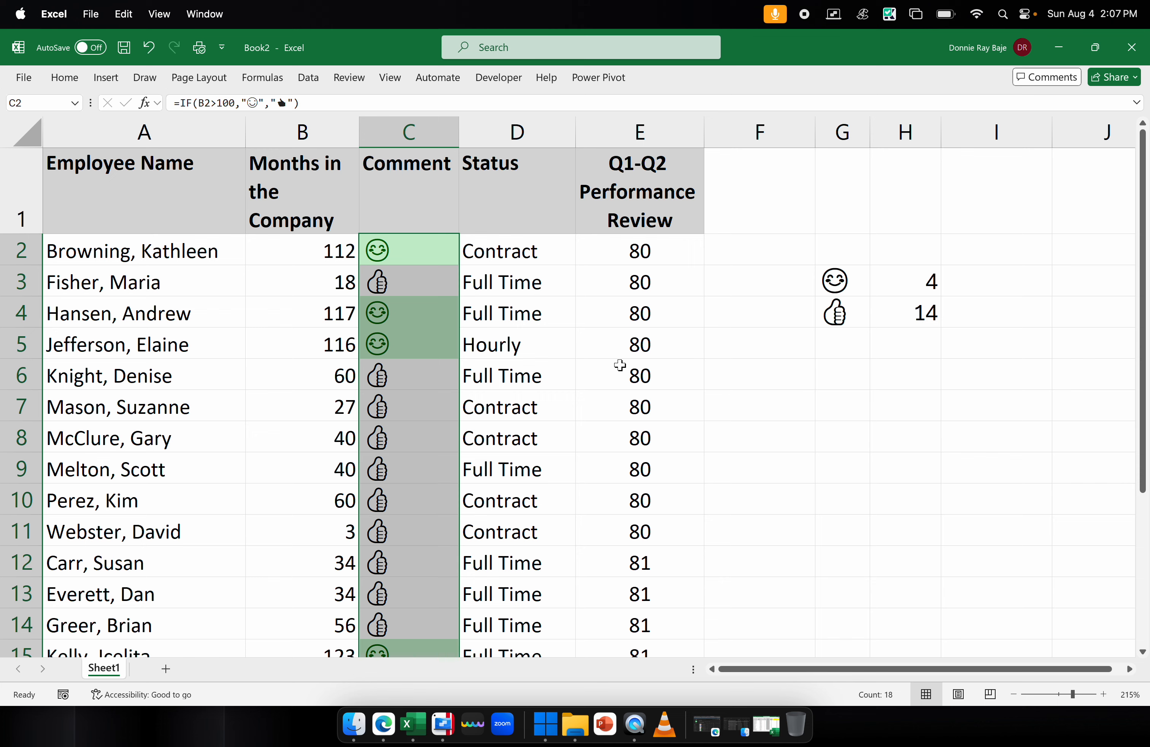
left_click(619, 367)
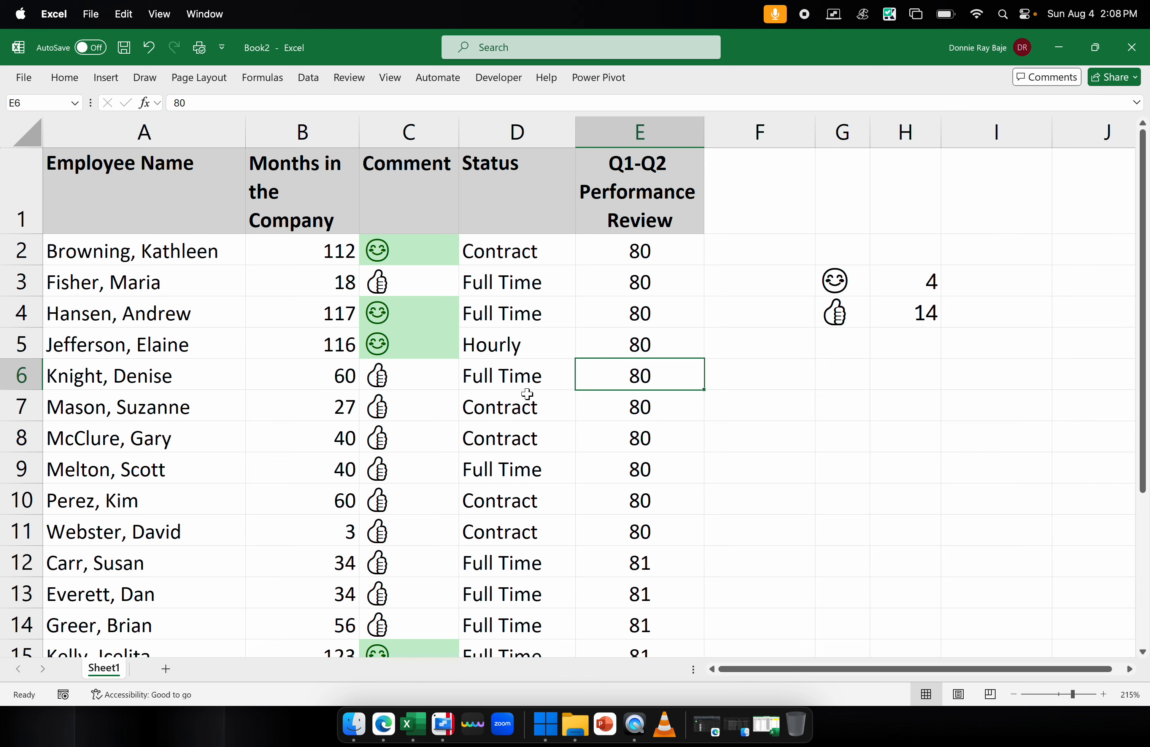
Review the IF formulas in C5 and C2, the smiling face in G3 and its COUNTIFS formula in H3.
left_click(409, 339)
double_click(409, 340)
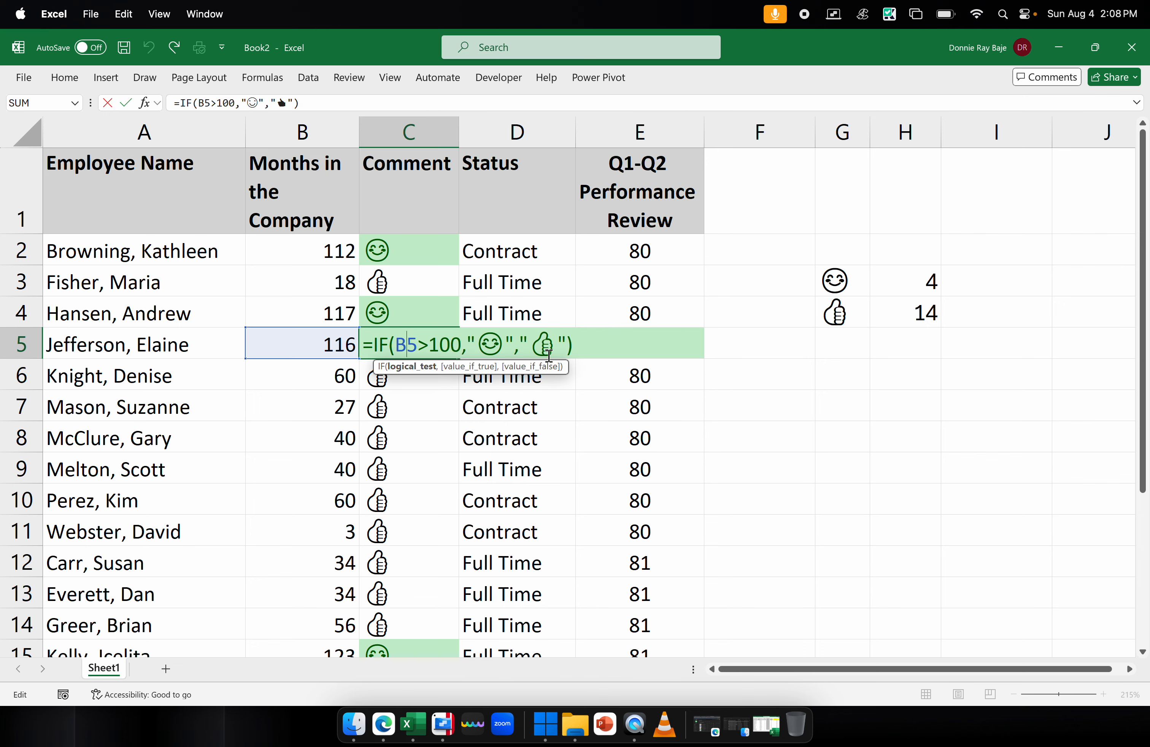
key("Return")
left_click(854, 281)
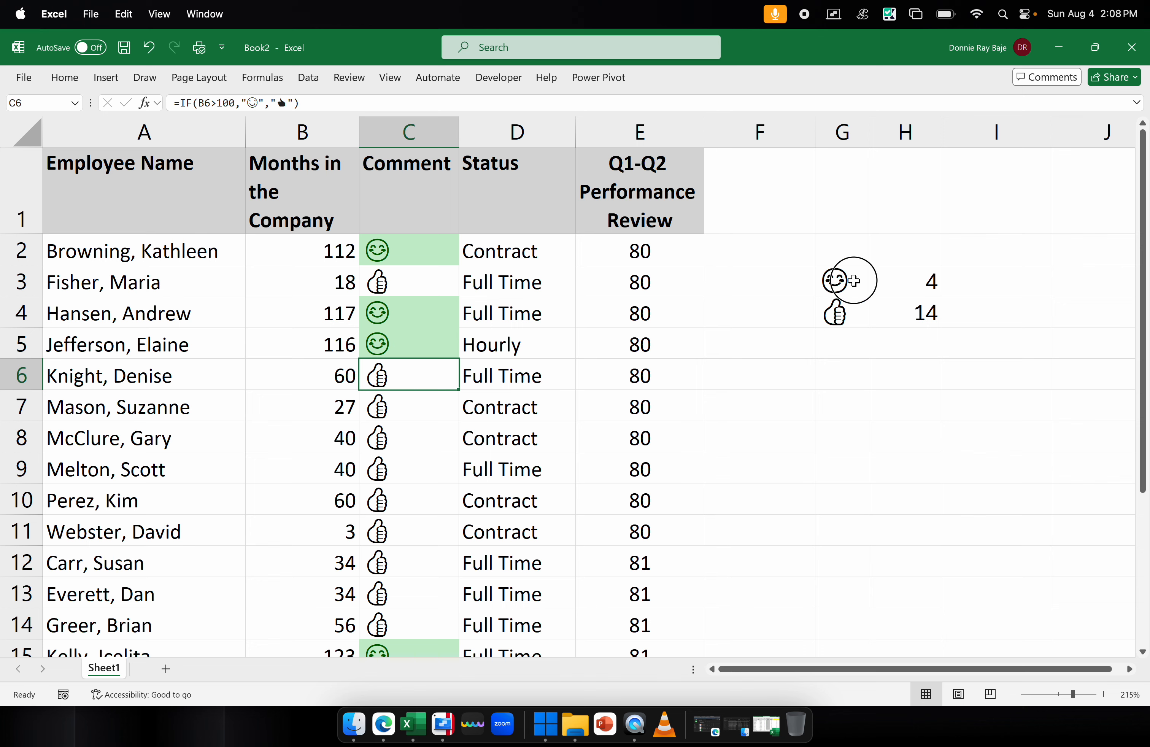
left_click(897, 283)
left_click(835, 276)
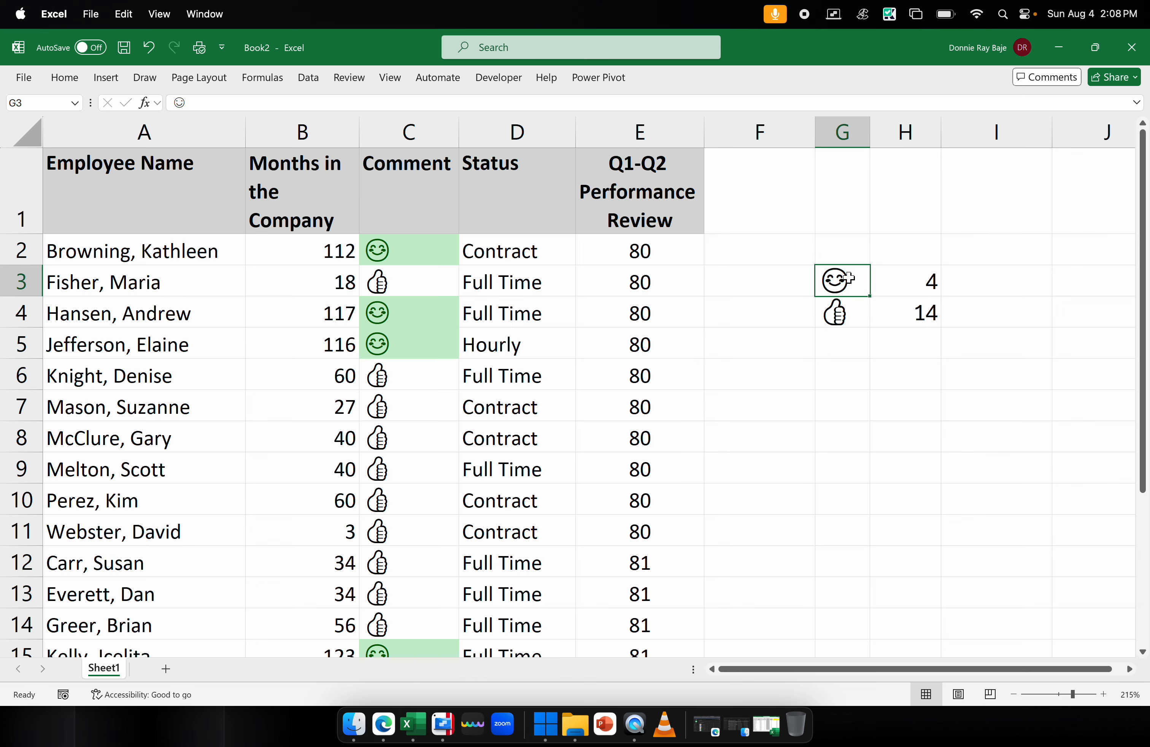
left_click(907, 287)
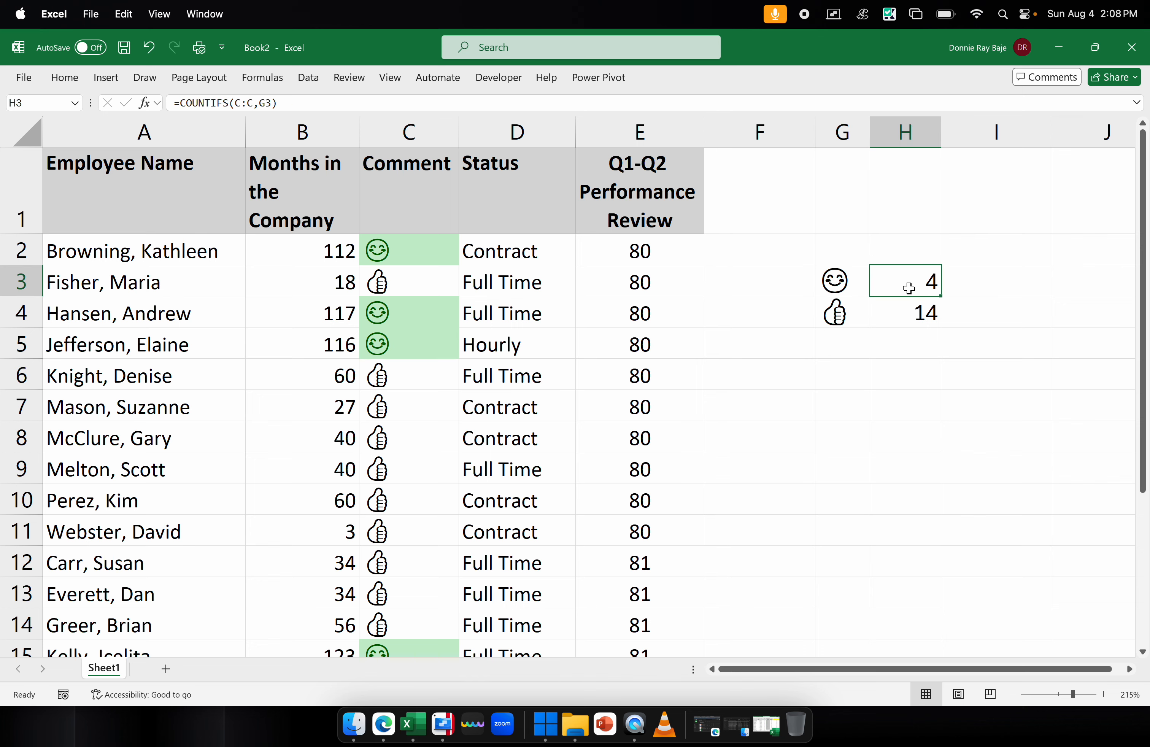
left_click(422, 260)
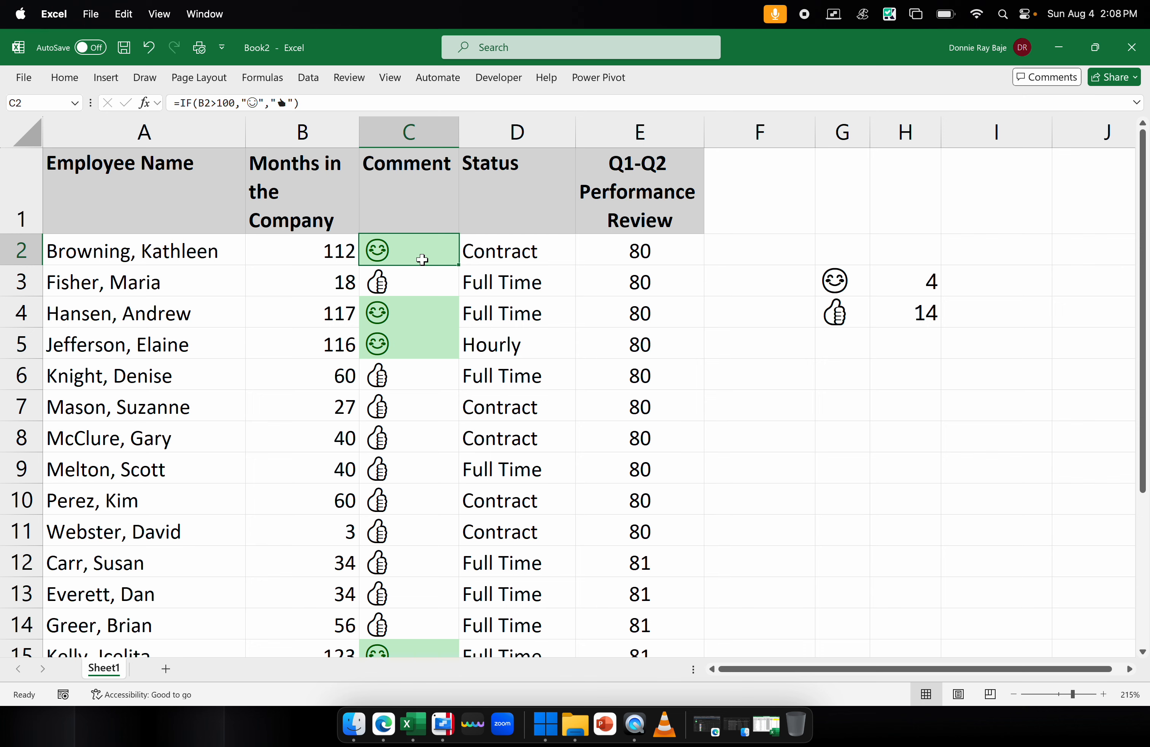
double_click(422, 260)
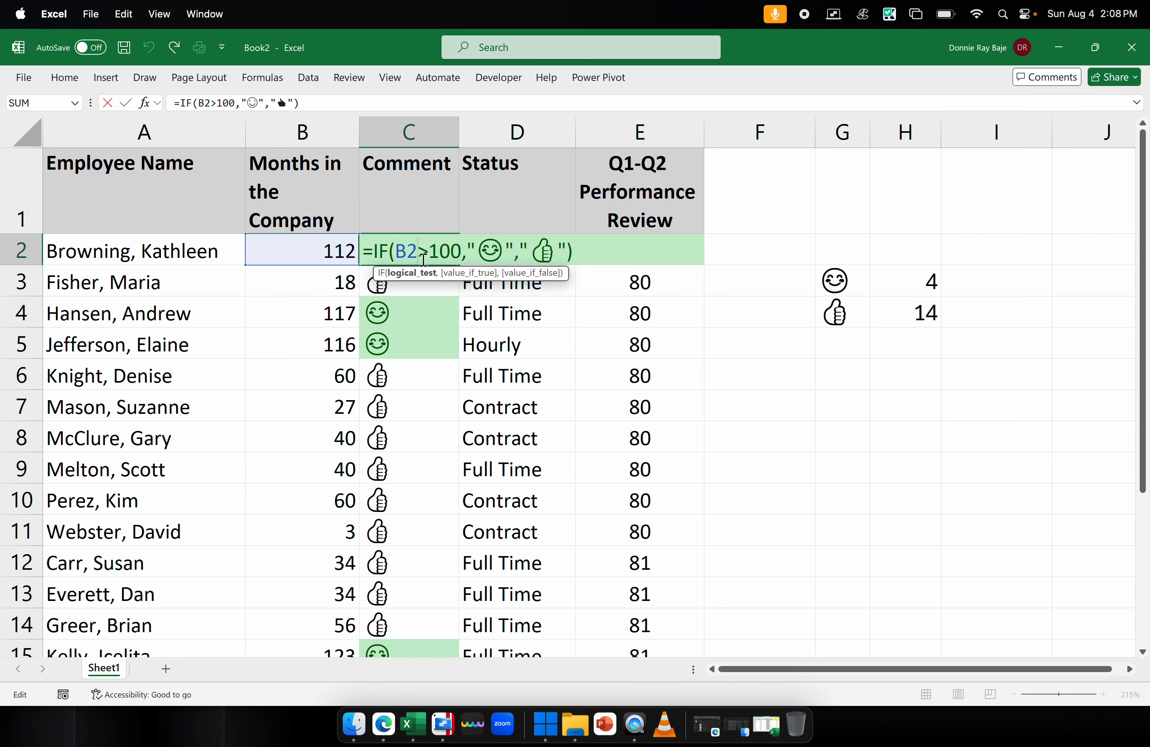